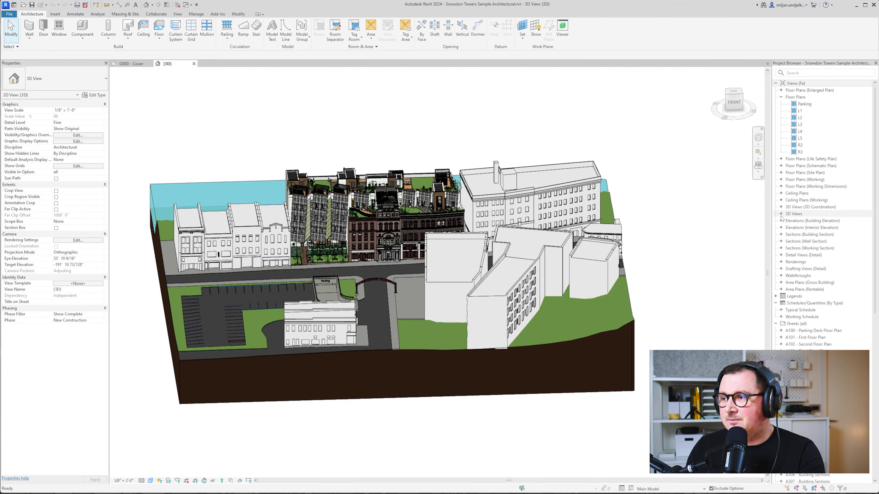
# Step: Duplicate the default {3D} view and name the copy 3D AIE 01
pyautogui.doubleClick(794, 214)
pyautogui.rightClick(806, 385)
pyautogui.click(875, 277)
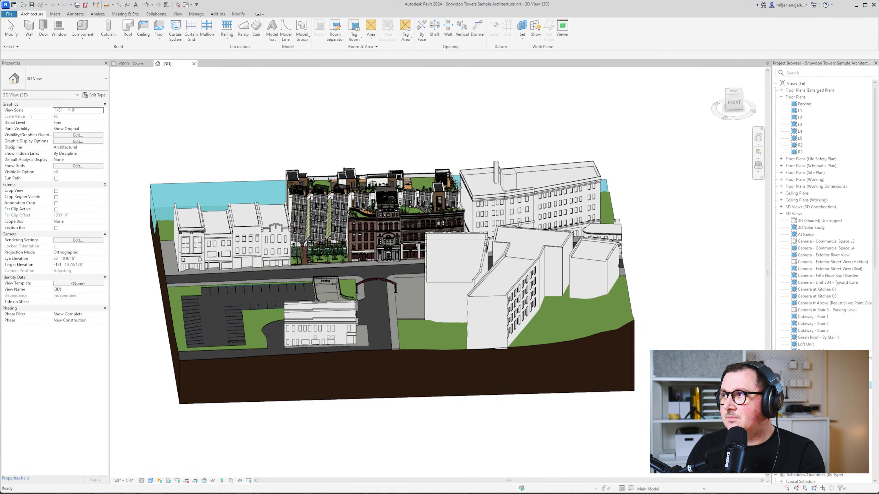
pyautogui.click(78, 290)
pyautogui.write('3D AIE 01')
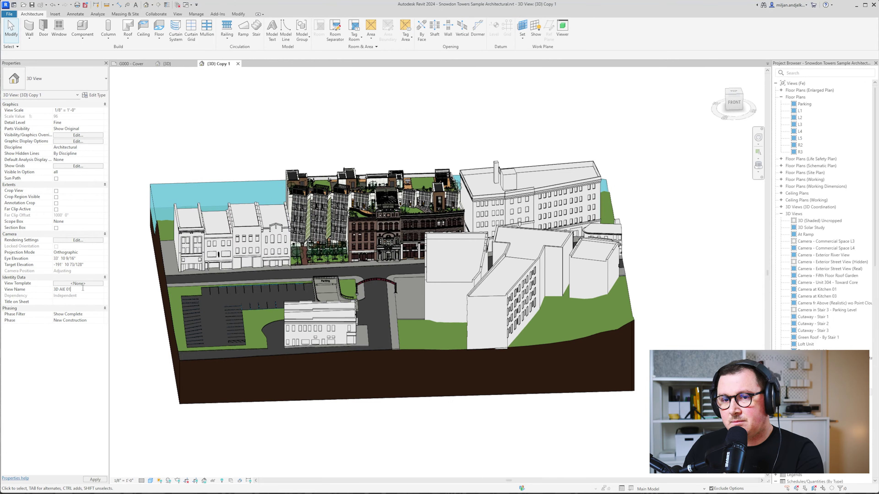
pyautogui.press('Return')
# Step: Hide all annotation categories in the visibility and graphic overrides of the 3D AIE 01 view
pyautogui.moveTo(241, 150); pyautogui.dragTo(257, 149, button='middle')
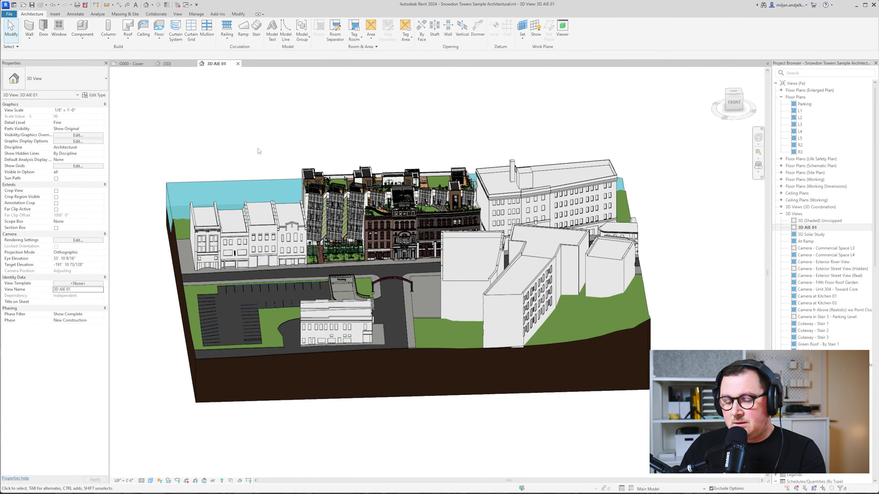
pyautogui.press('v')
pyautogui.press('g')
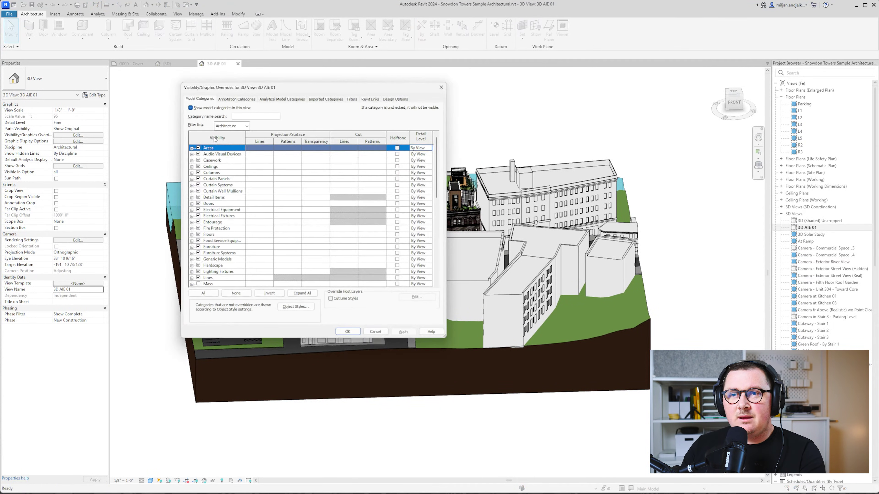
pyautogui.click(236, 99)
pyautogui.click(197, 109)
pyautogui.click(202, 293)
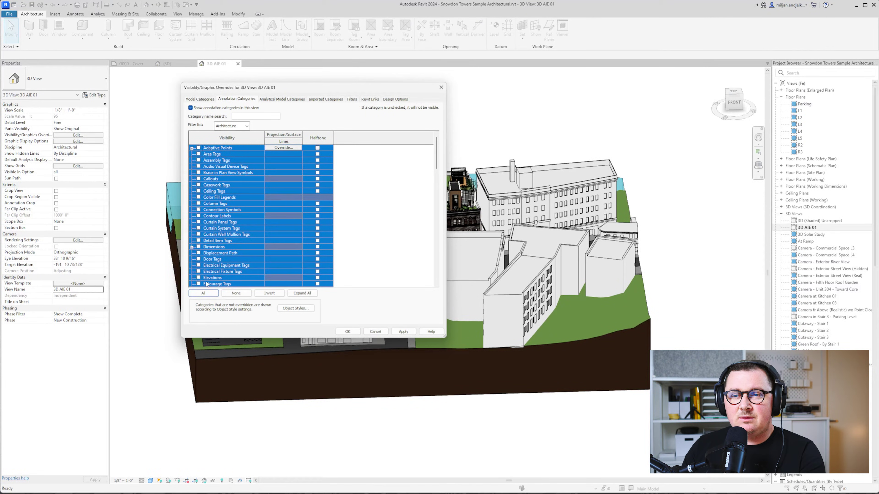
pyautogui.click(236, 293)
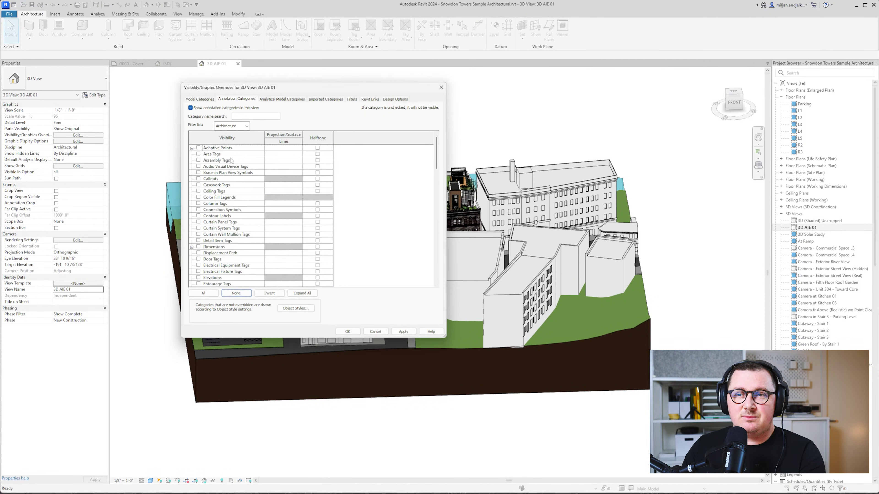
# Step: Make the Section Boxes annotation category visible again and enable the section box for the view
pyautogui.scroll(-10, 231, 160)
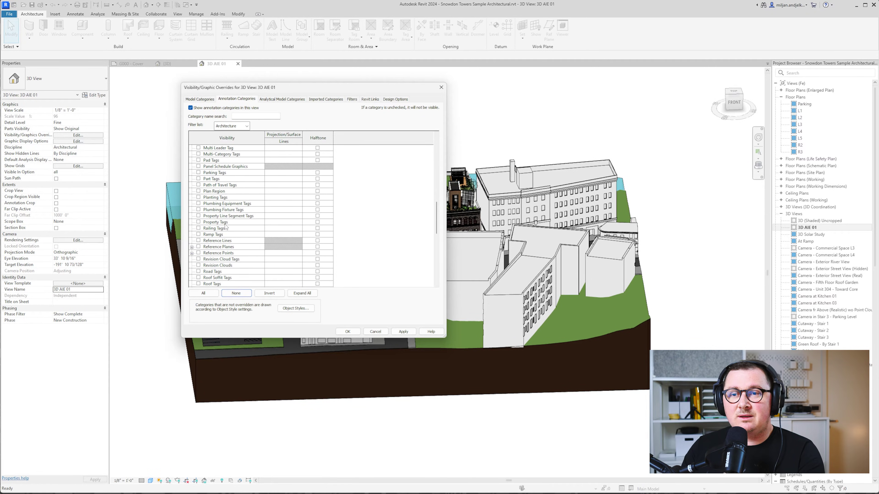
pyautogui.scroll(-3, 226, 227)
pyautogui.scroll(-3, 201, 241)
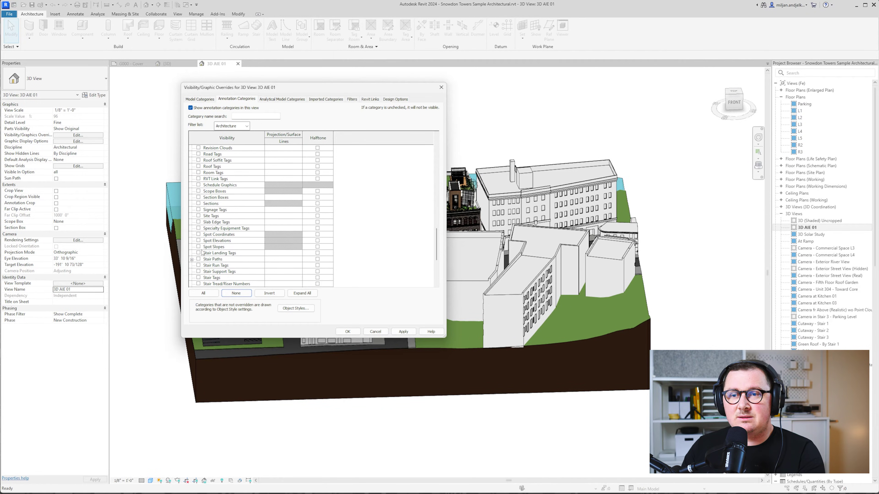
pyautogui.click(208, 198)
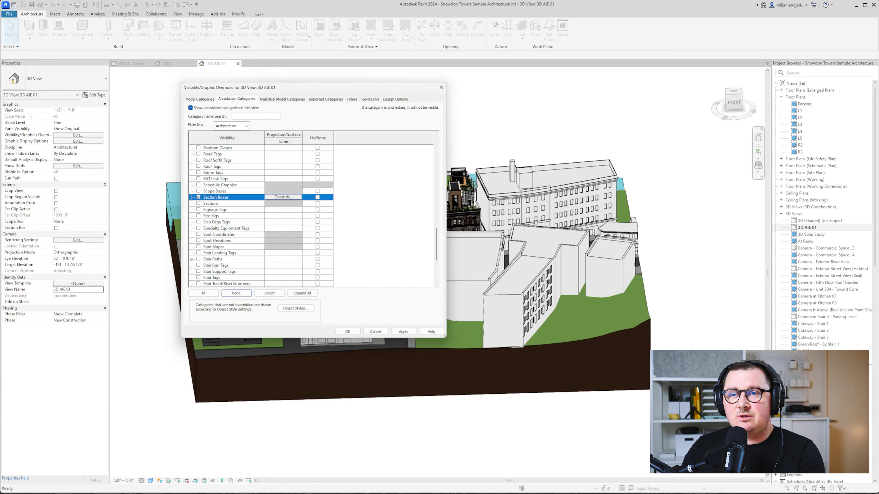
pyautogui.click(347, 331)
pyautogui.click(56, 227)
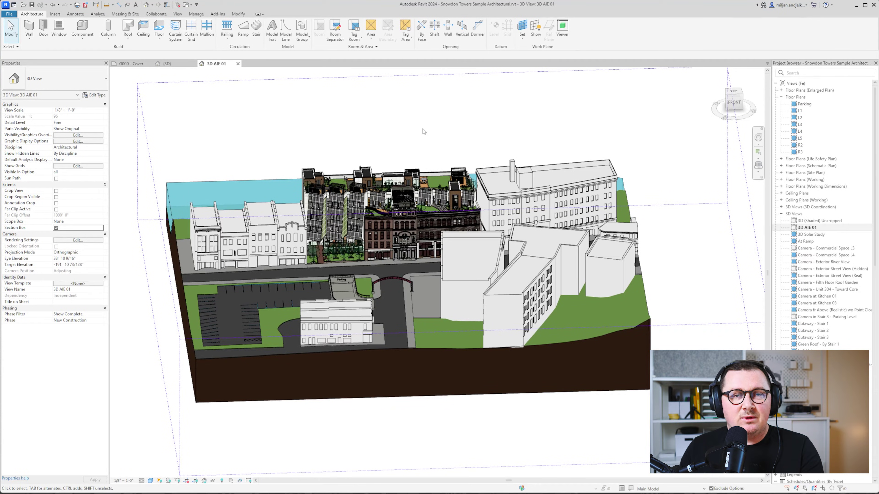
# Step: Shrink the section box in plan on all four sides to a narrow portion of the central building
pyautogui.keyDown('shift'); pyautogui.moveTo(581, 131); pyautogui.dragTo(583, 135, button='middle'); pyautogui.keyUp('shift')
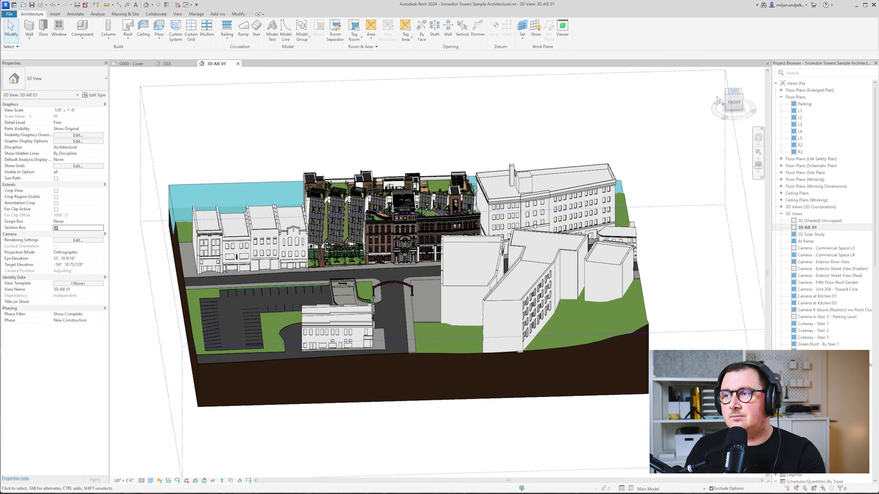
pyautogui.click(734, 91)
pyautogui.moveTo(261, 368); pyautogui.dragTo(257, 322, button='middle')
pyautogui.click(284, 304)
pyautogui.moveTo(283, 273); pyautogui.dragTo(370, 272)
pyautogui.moveTo(591, 275); pyautogui.dragTo(425, 279)
pyautogui.moveTo(395, 434); pyautogui.dragTo(395, 253)
pyautogui.scroll(2, 407, 156)
pyautogui.moveTo(388, 91); pyautogui.dragTo(389, 169)
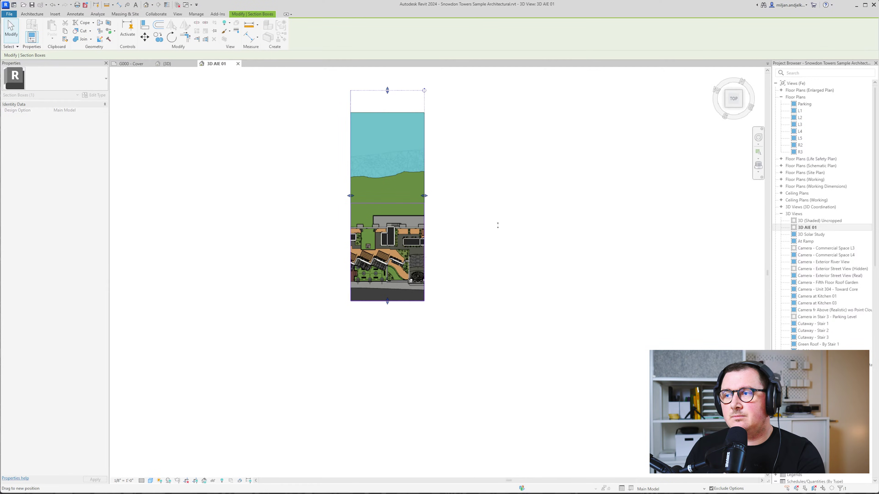
pyautogui.moveTo(498, 225); pyautogui.dragTo(497, 225)
# Step: Raise the section box's bottom face closer to the underground level and orient the view to the top-front-left corner
pyautogui.click(733, 112)
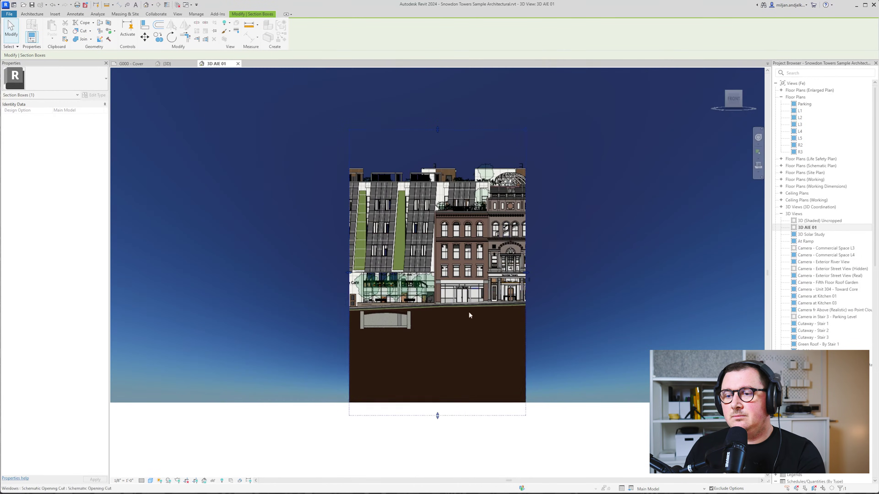
pyautogui.moveTo(438, 415); pyautogui.dragTo(435, 334)
pyautogui.click(726, 92)
pyautogui.scroll(2, 384, 431)
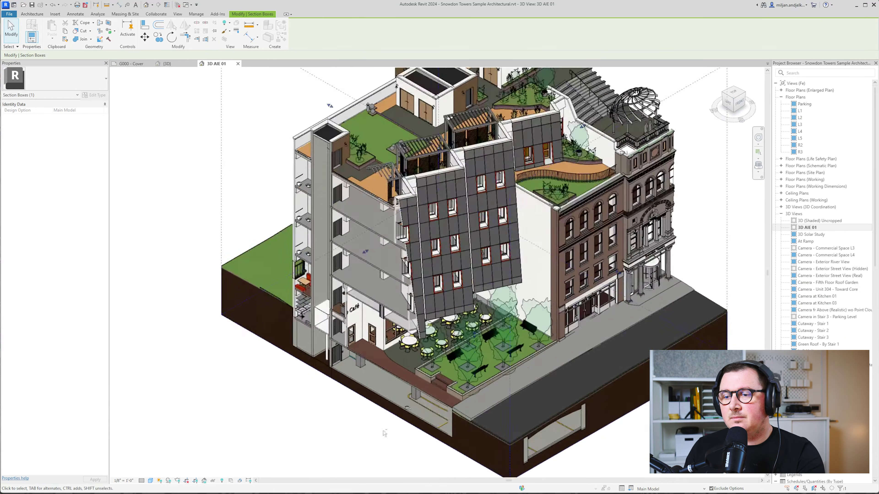
pyautogui.click(212, 188)
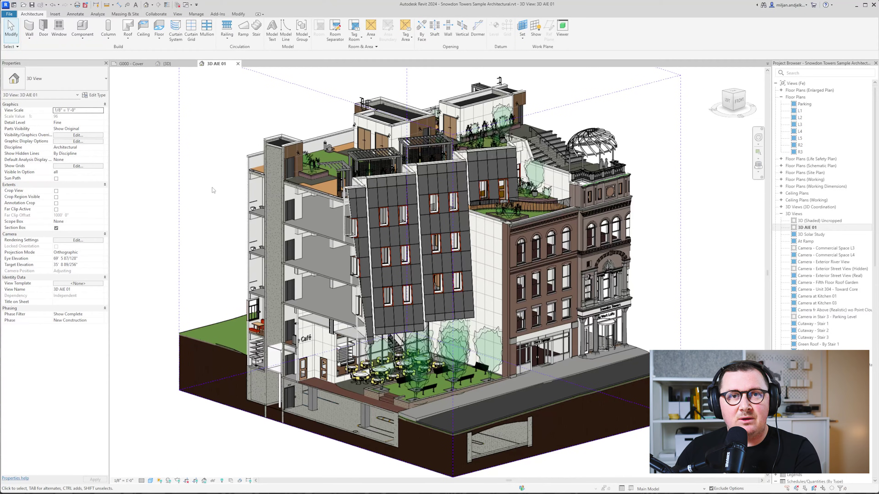
# Step: Examine the color choices, including the color books, for the Floors projection line override in the view's graphic overrides
pyautogui.press('v')
pyautogui.press('g')
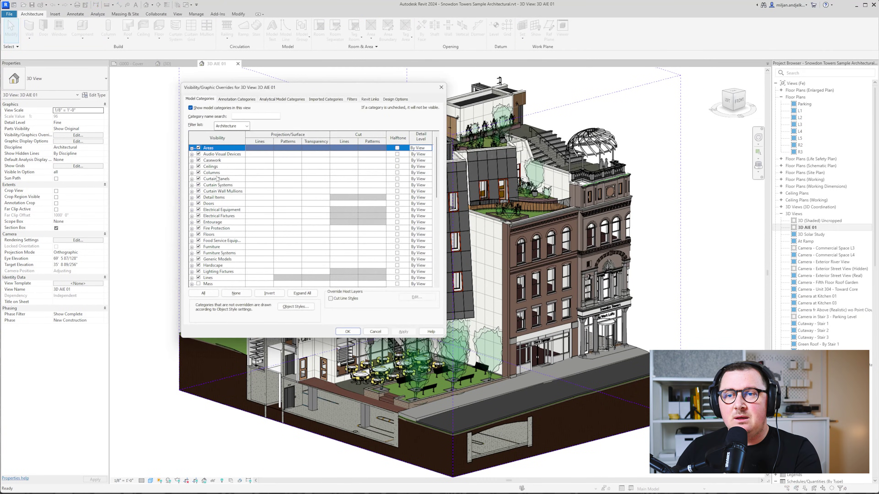
pyautogui.click(258, 235)
pyautogui.click(259, 234)
pyautogui.click(305, 211)
pyautogui.click(242, 226)
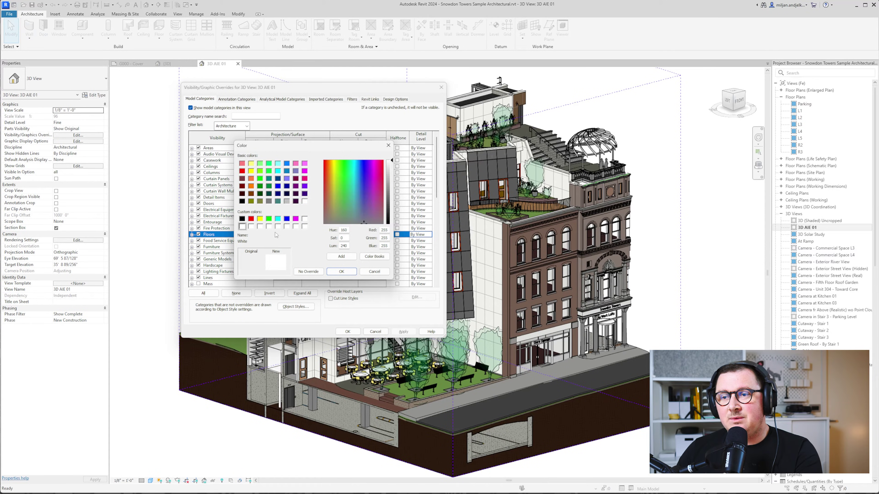
pyautogui.moveTo(339, 208)
pyautogui.mouseDown()
pyautogui.moveTo(333, 180)
pyautogui.moveTo(371, 189)
pyautogui.moveTo(351, 213)
pyautogui.mouseUp()
pyautogui.click(372, 258)
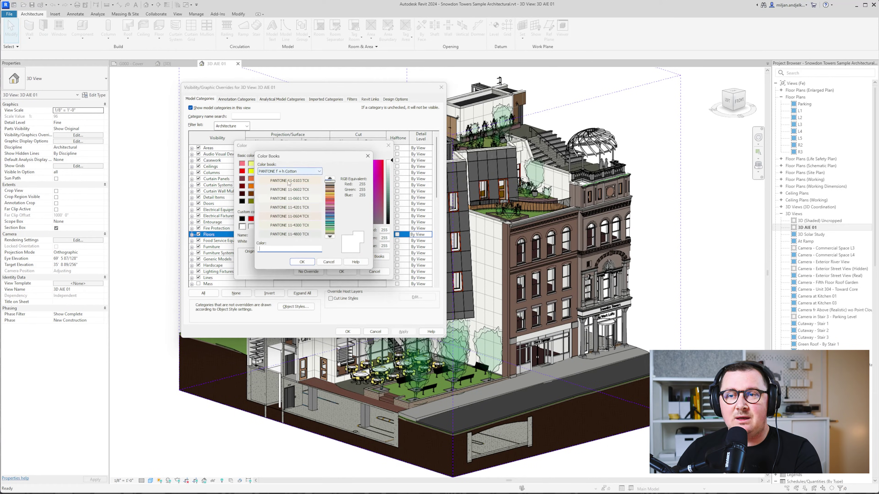
pyautogui.click(277, 172)
pyautogui.click(299, 167)
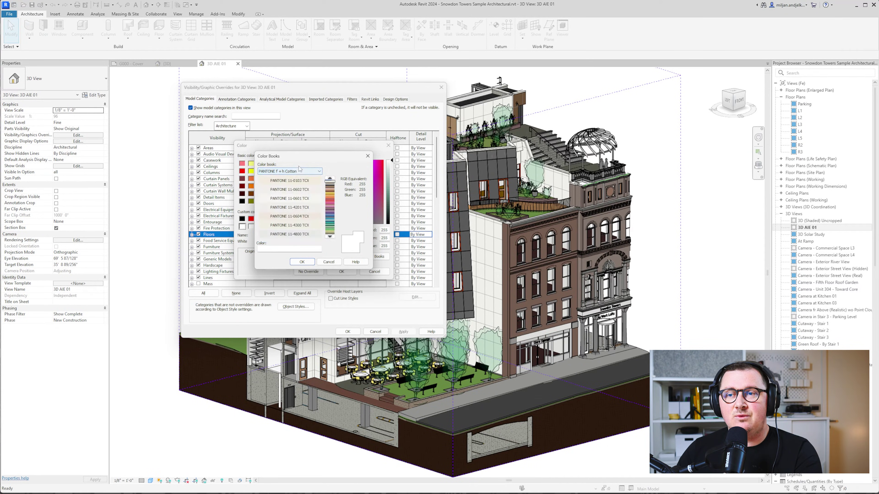
pyautogui.click(328, 262)
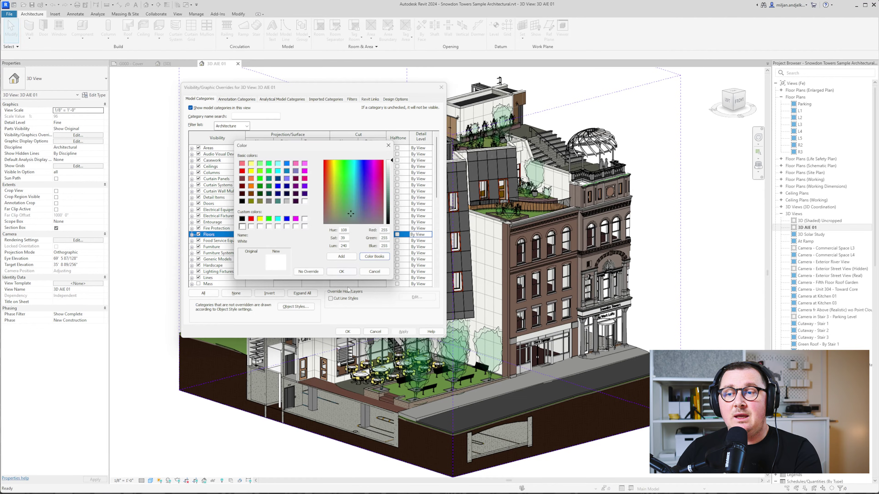
pyautogui.click(374, 271)
pyautogui.click(359, 238)
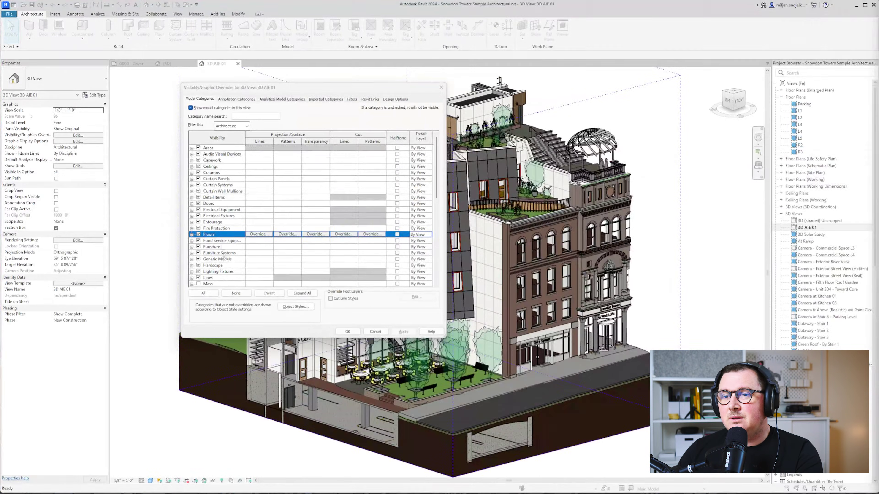
# Step: Add RGB 245-235-224 as the first custom color while overriding the Floors projection line color
pyautogui.click(258, 235)
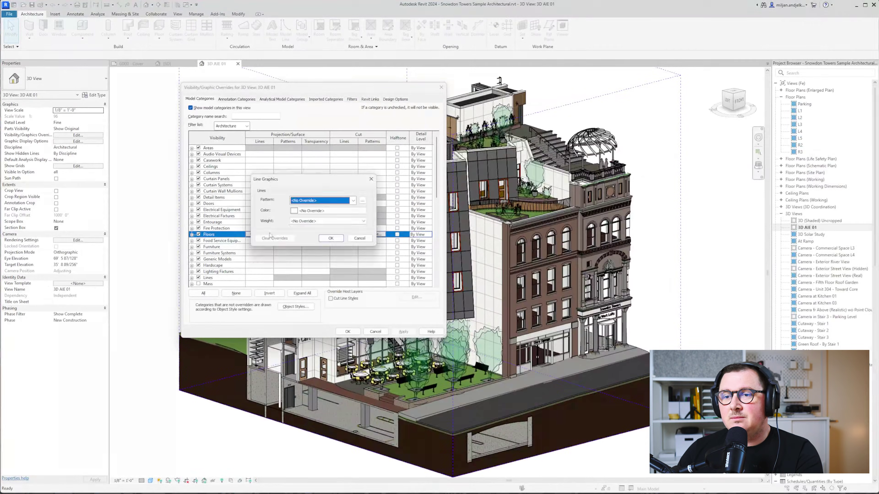
pyautogui.click(327, 219)
pyautogui.click(242, 226)
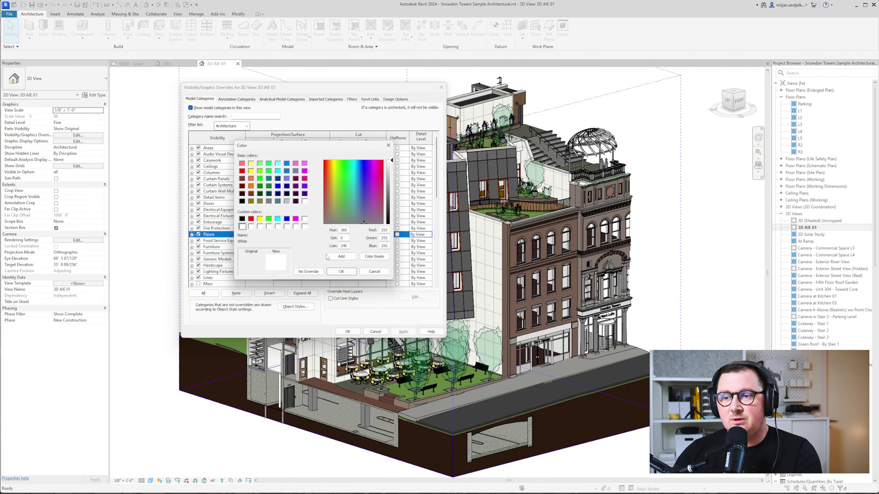
pyautogui.doubleClick(384, 231)
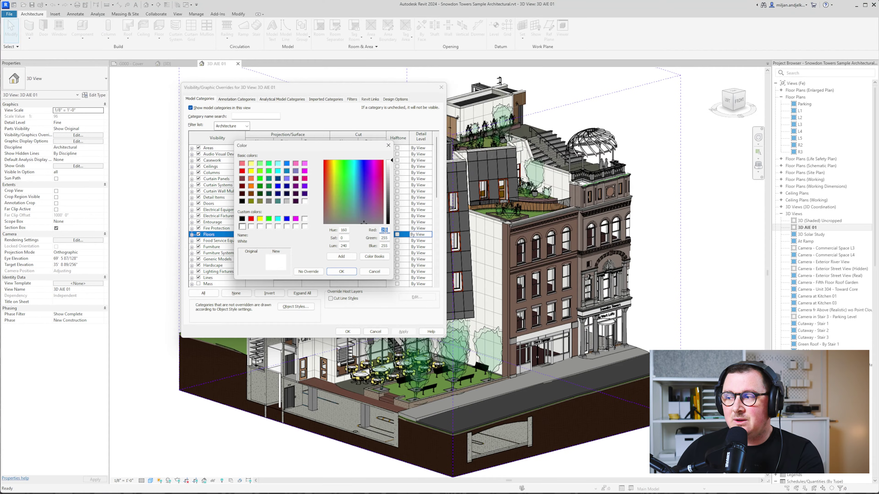
pyautogui.write('245')
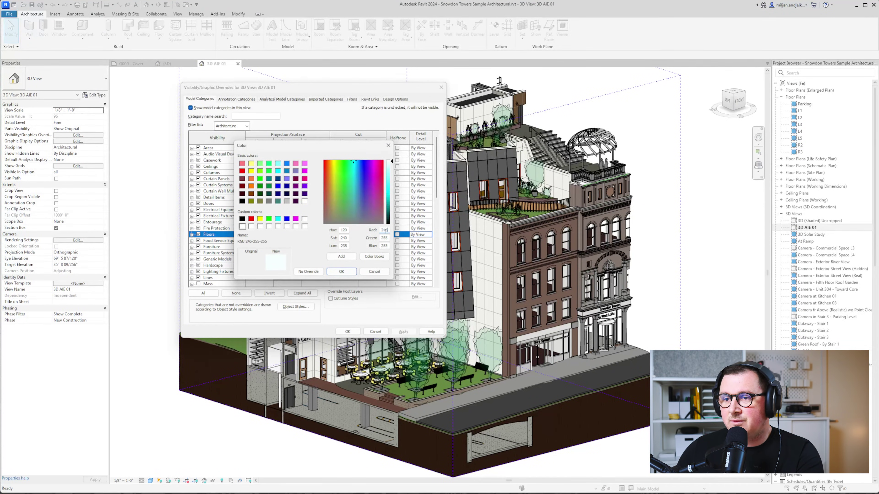
pyautogui.doubleClick(384, 238)
pyautogui.write('235-')
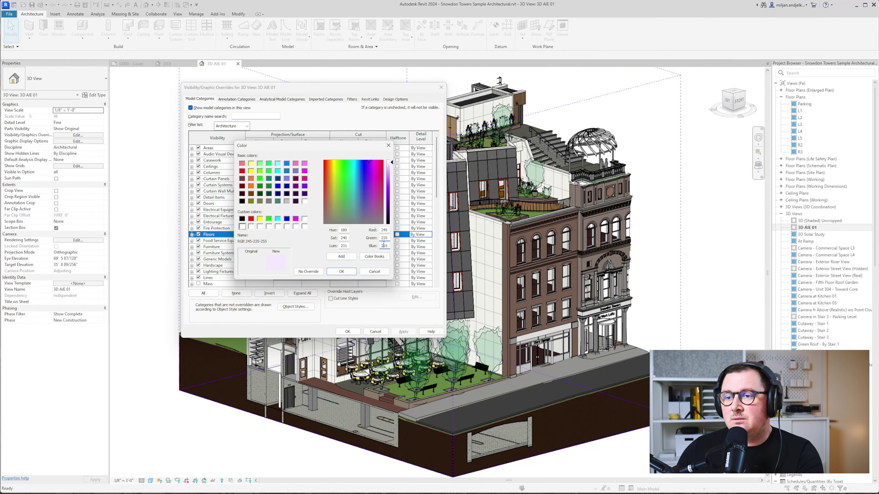
pyautogui.write('224')
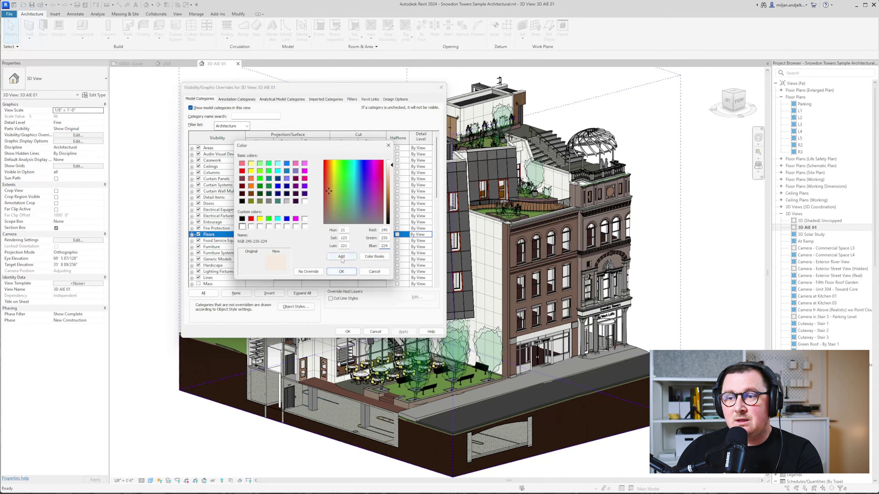
# Step: Add RGB 240-219-219 as the second custom color
pyautogui.click(253, 228)
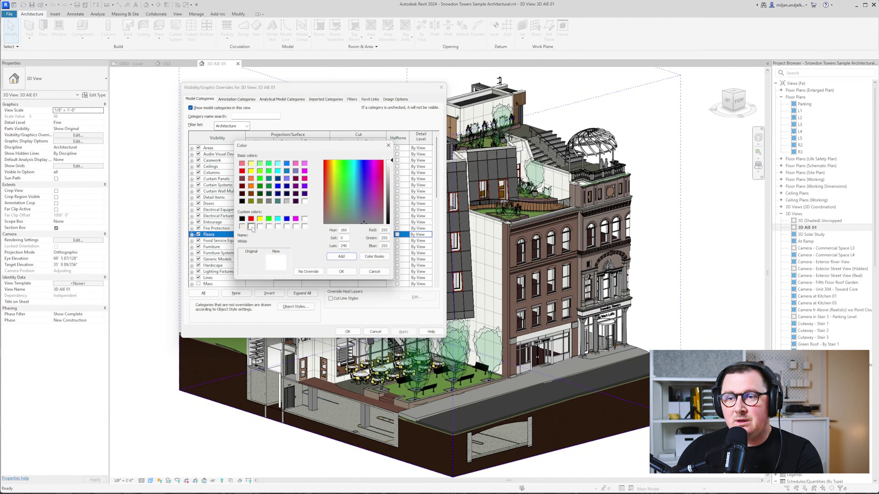
pyautogui.click(383, 230)
pyautogui.write('240')
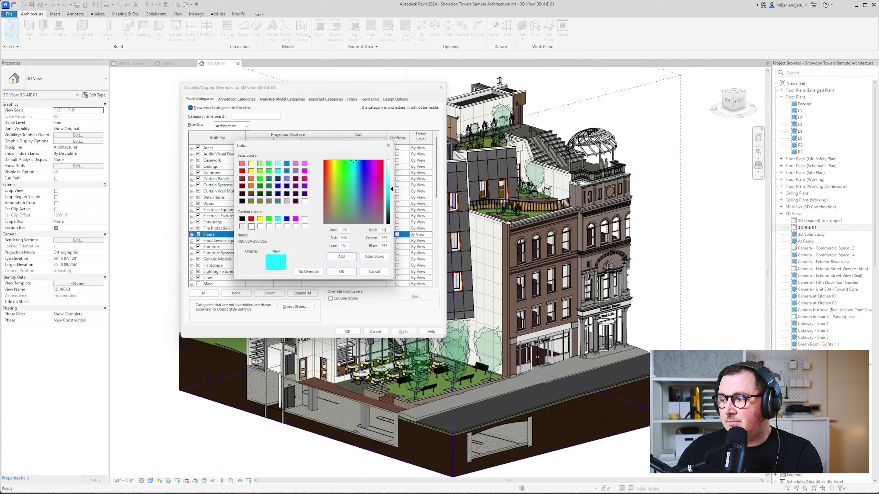
pyautogui.press('Tab')
pyautogui.write('219')
pyautogui.press('Tab')
pyautogui.write('219')
pyautogui.click(341, 256)
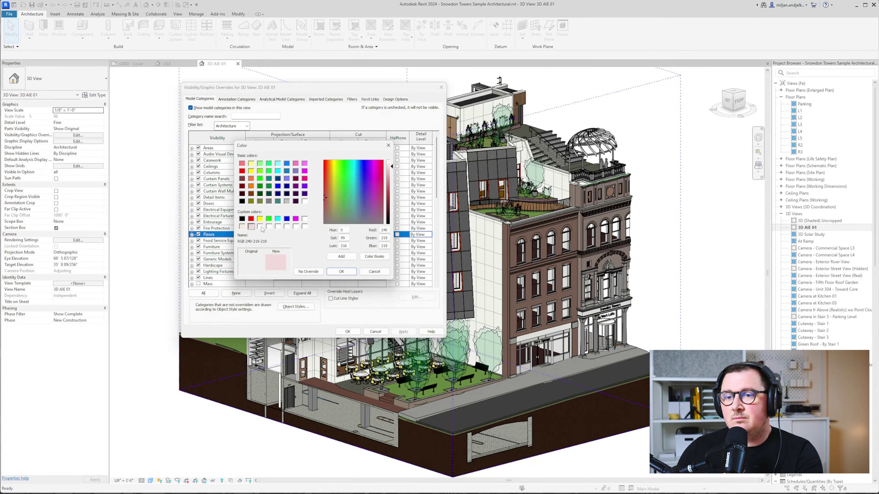
# Step: Add RGB 219-163-154 as the third custom color and apply the projection line color override to Floors
pyautogui.click(354, 161)
pyautogui.click(389, 189)
pyautogui.doubleClick(383, 229)
pyautogui.write('219')
pyautogui.press('Tab')
pyautogui.write('163')
pyautogui.press('Tab')
pyautogui.write('154')
pyautogui.click(347, 257)
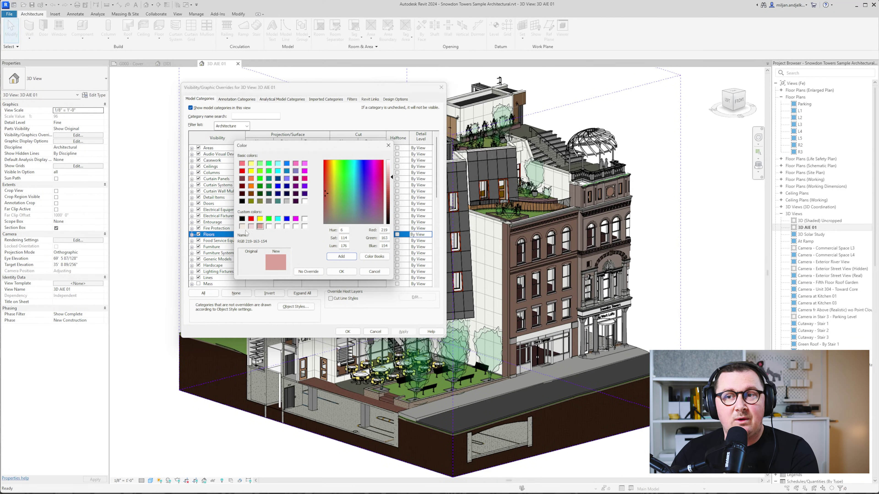
pyautogui.click(341, 271)
pyautogui.click(331, 239)
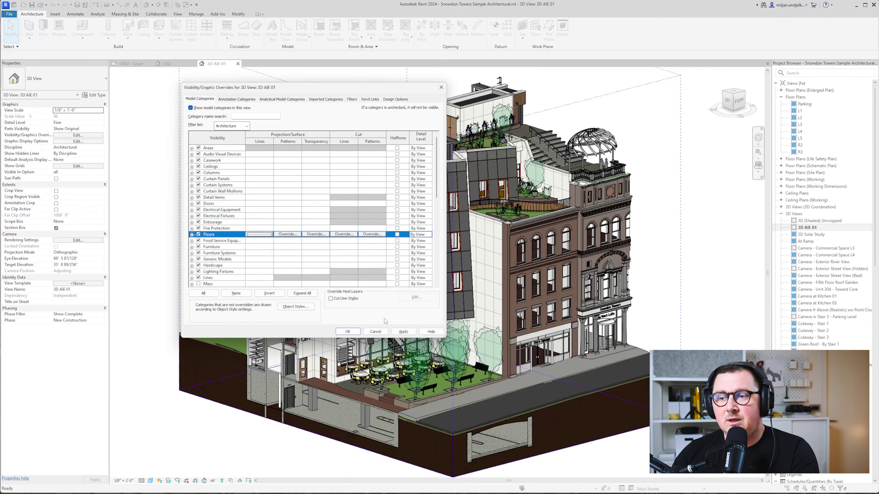
pyautogui.click(404, 331)
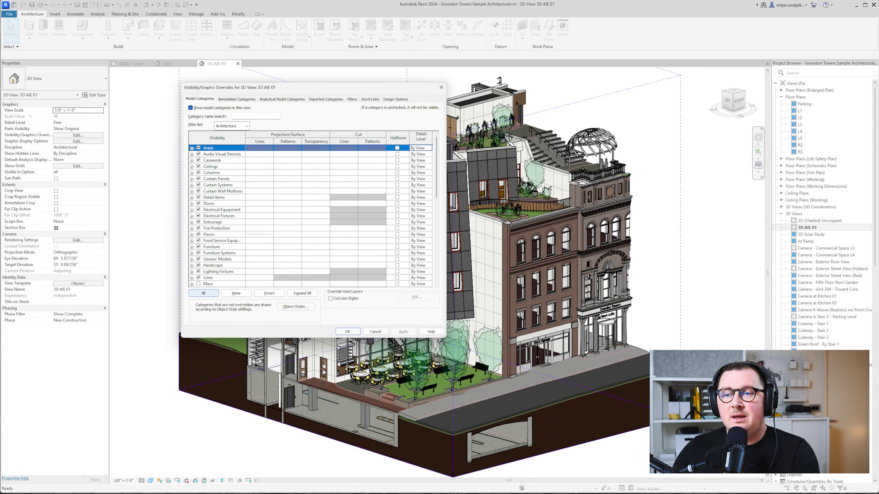
# Step: Expand and select all model categories in the graphic overrides and set their projection line color to RGB 240-219-219
pyautogui.click(301, 294)
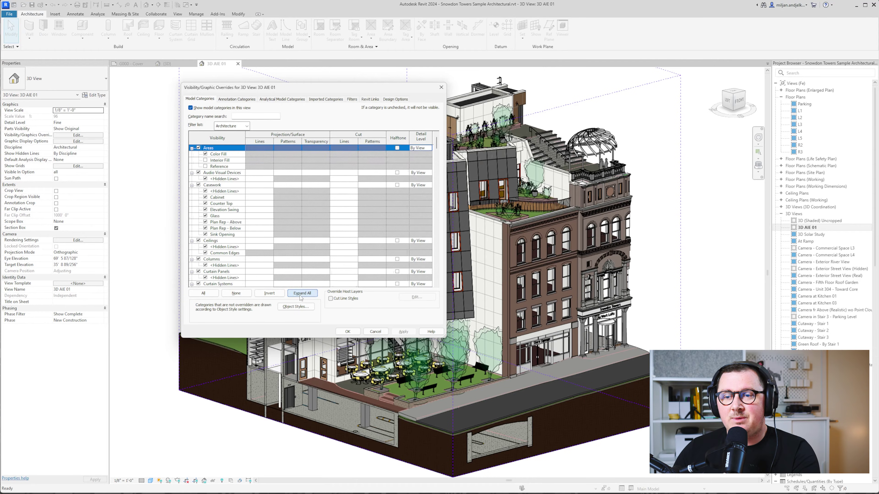
pyautogui.click(203, 294)
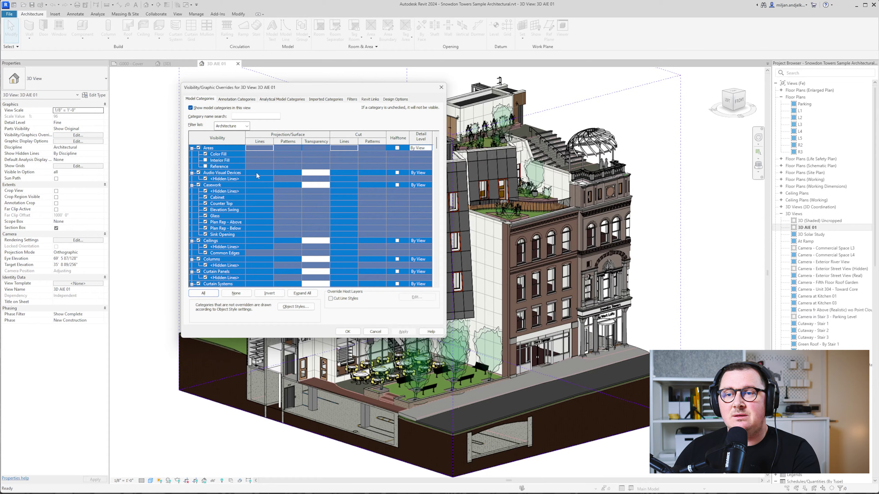
pyautogui.click(256, 172)
pyautogui.click(256, 172)
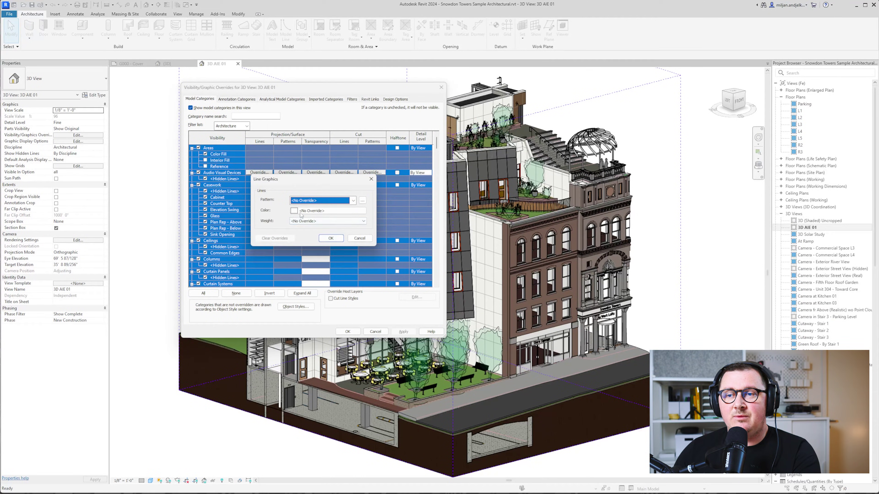
pyautogui.click(308, 213)
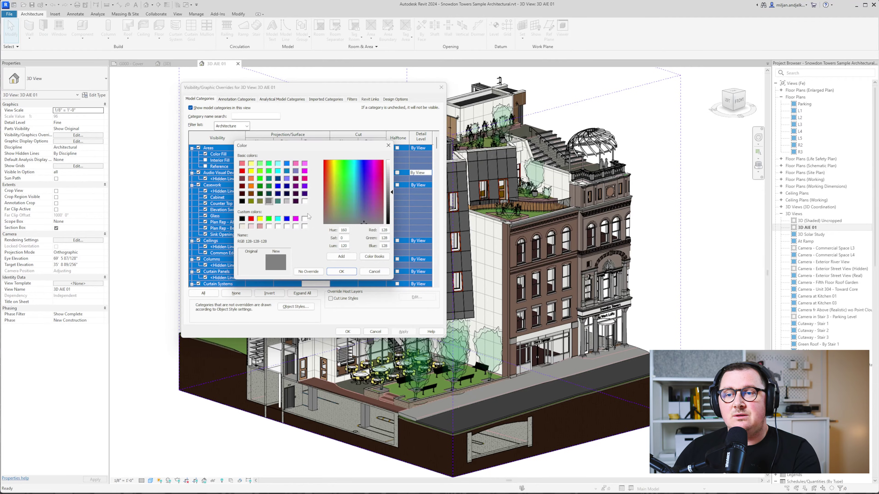
pyautogui.click(251, 227)
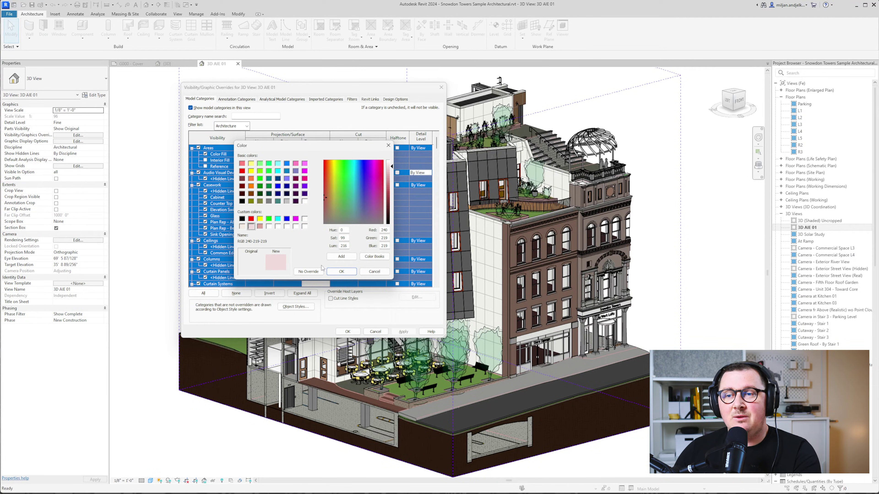
pyautogui.click(336, 273)
pyautogui.click(331, 238)
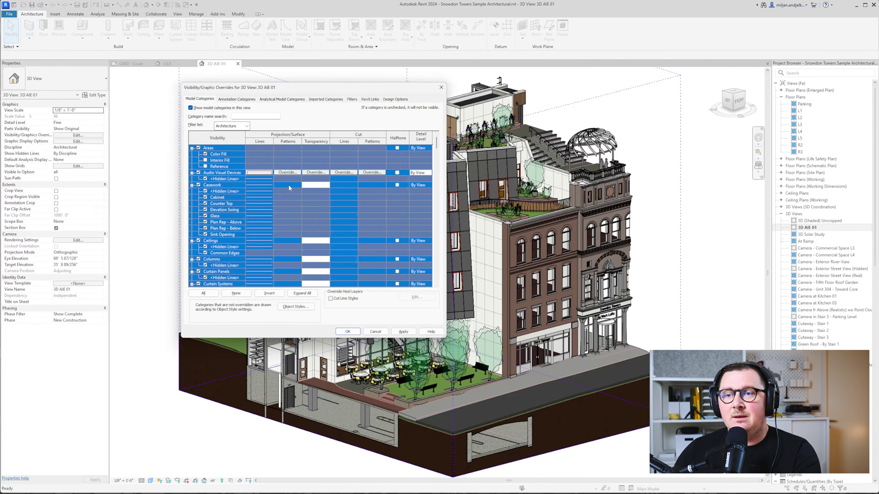
# Step: Override the projection surface pattern of all selected categories with a solid foreground fill in RGB 245-235-224
pyautogui.click(286, 184)
pyautogui.click(286, 184)
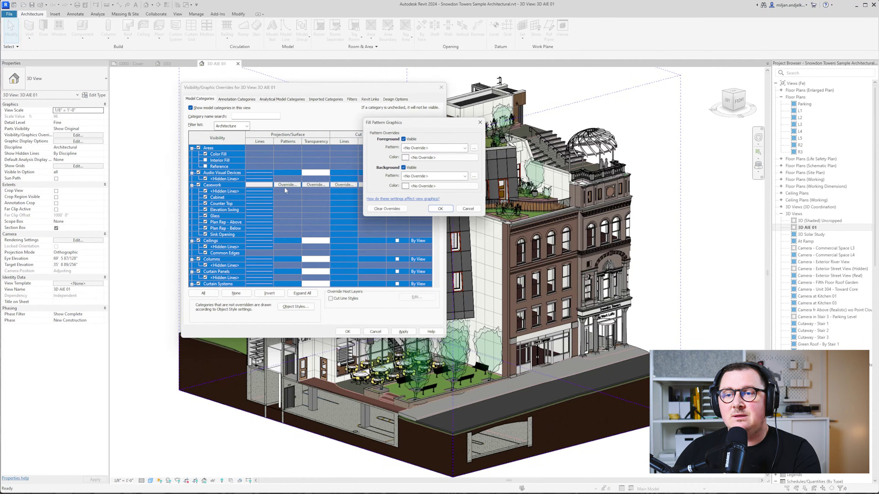
pyautogui.click(417, 149)
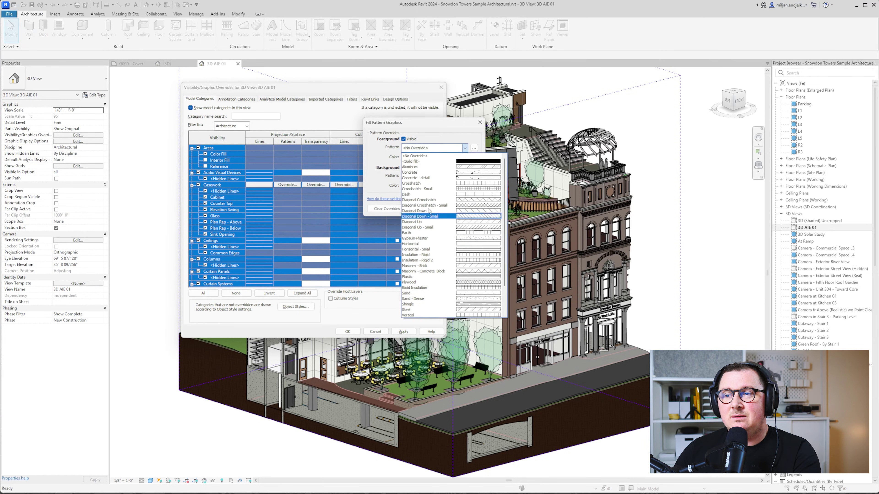
pyautogui.click(421, 166)
pyautogui.click(416, 158)
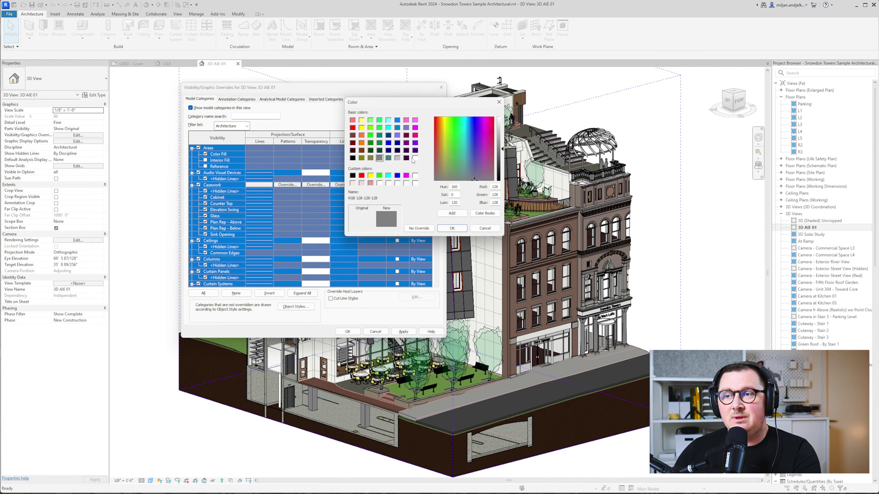
pyautogui.click(353, 183)
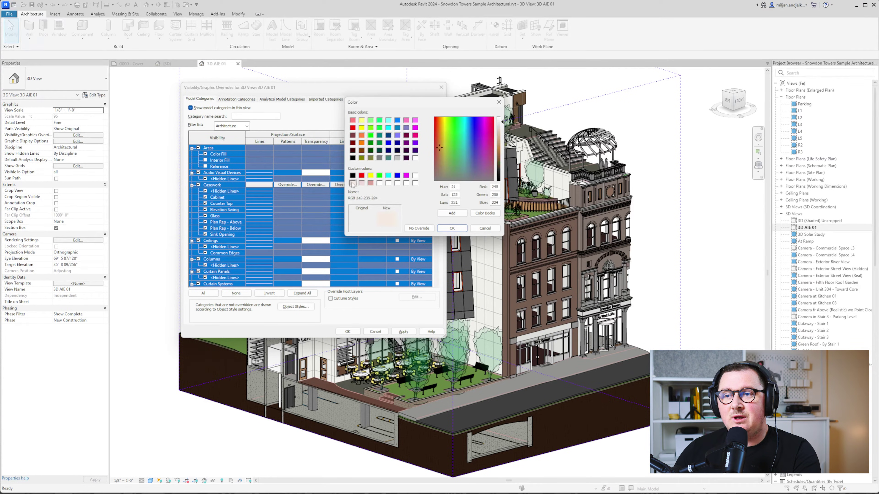
pyautogui.click(450, 228)
pyautogui.click(438, 211)
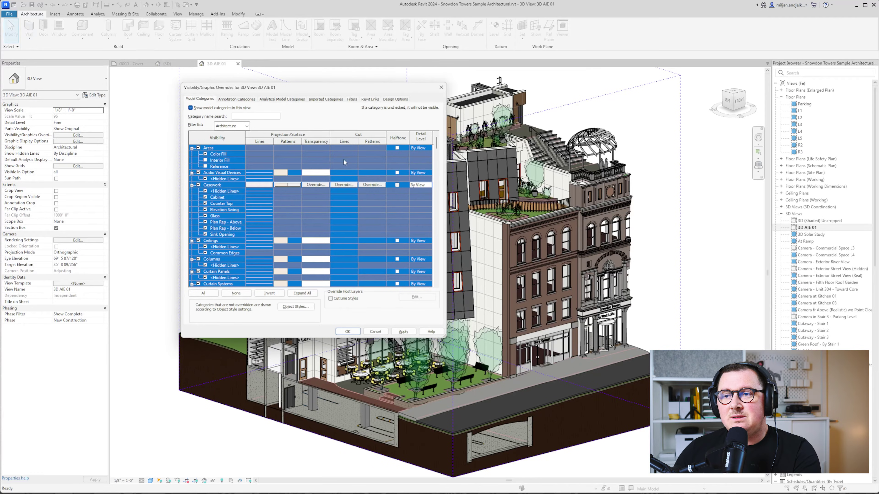
# Step: Override the cut line color of all selected categories with RGB 219-163-154
pyautogui.click(344, 184)
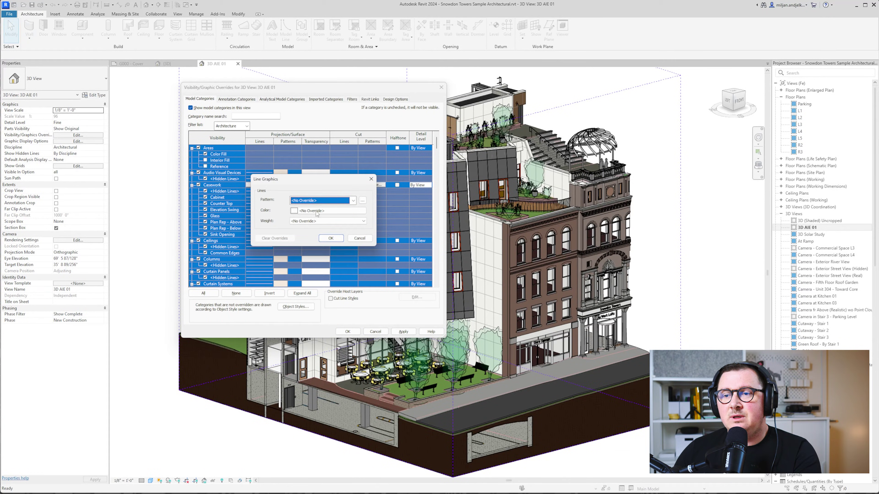
pyautogui.click(317, 211)
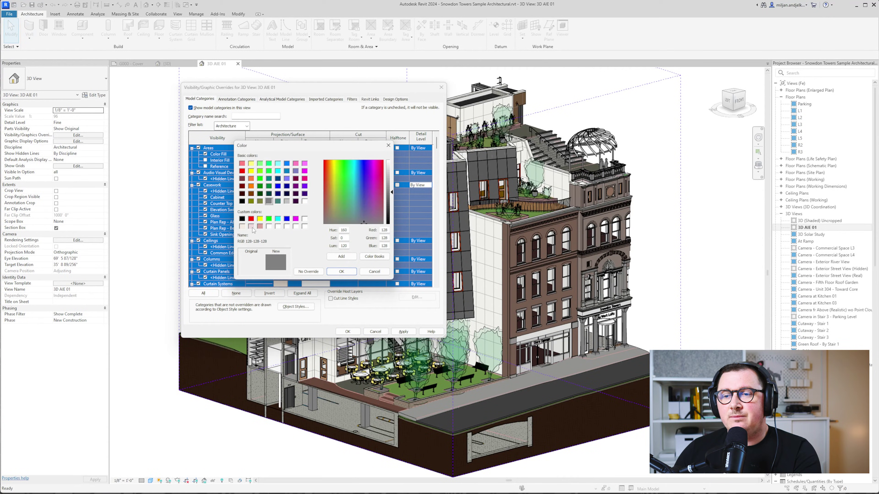
pyautogui.click(260, 226)
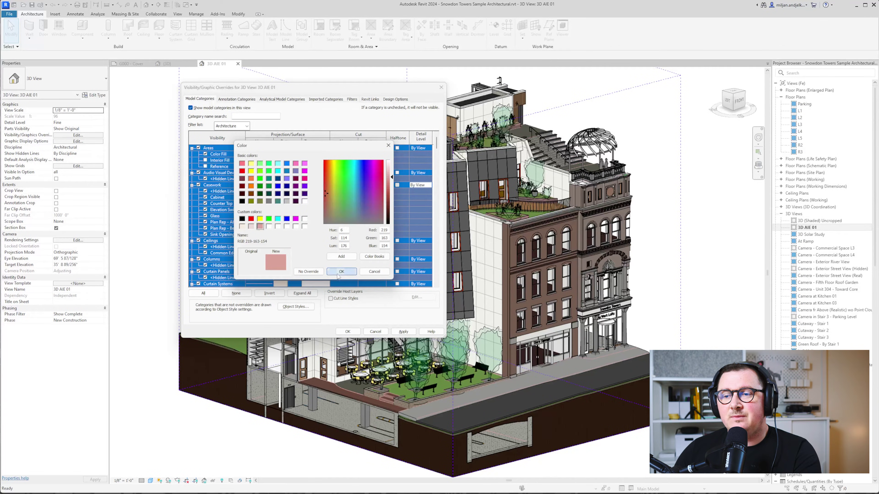
pyautogui.click(341, 272)
pyautogui.click(331, 238)
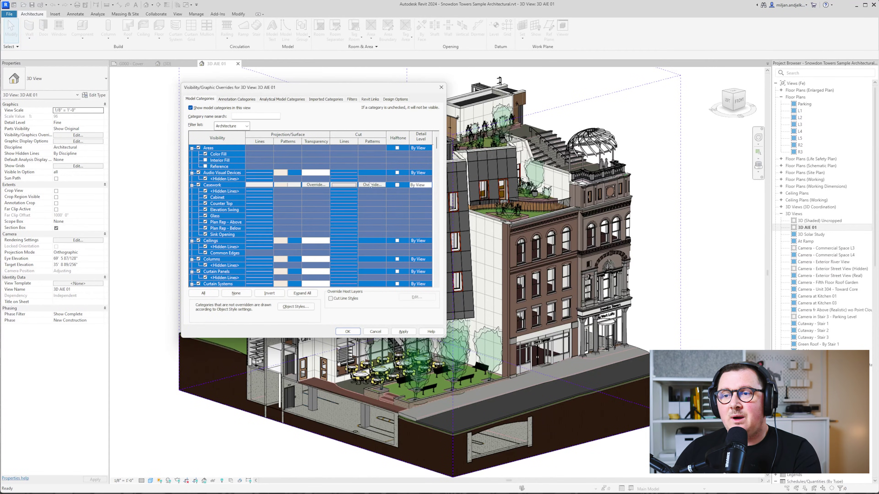
# Step: Override the cut pattern of all selected categories with a solid foreground fill in RGB 240-219-219 and apply the overrides to the view
pyautogui.click(369, 172)
pyautogui.click(371, 172)
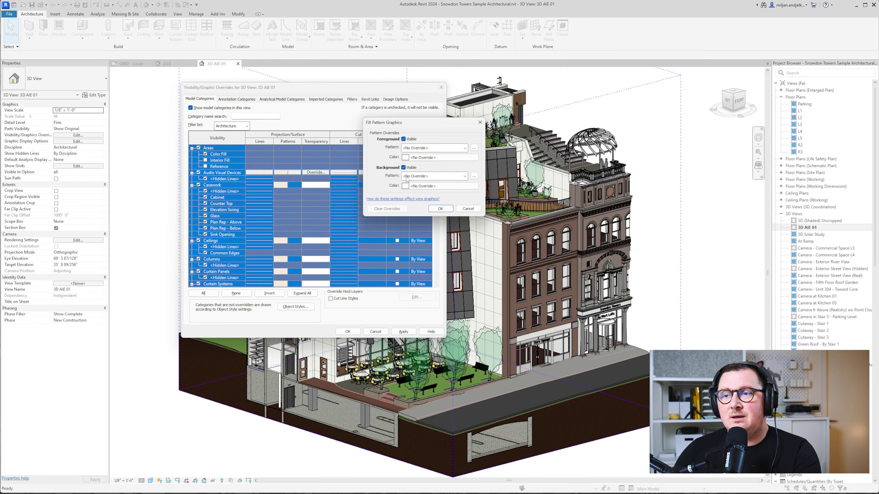
pyautogui.click(417, 150)
pyautogui.click(411, 161)
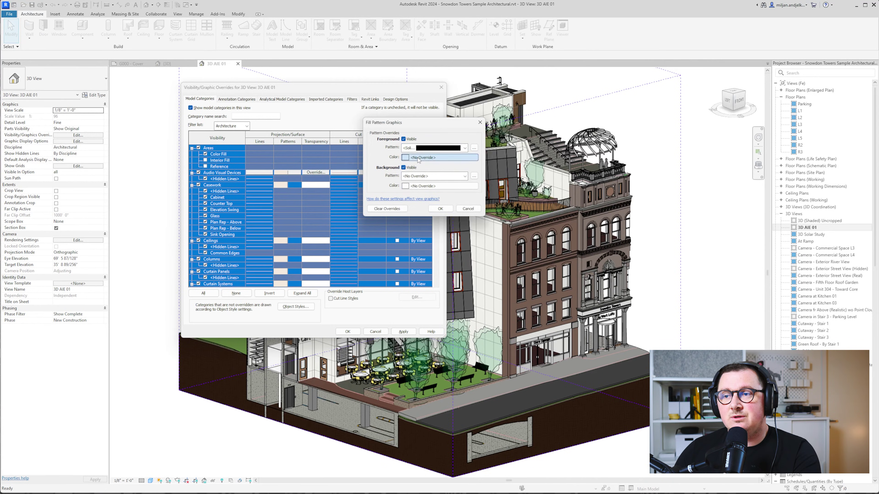
pyautogui.click(410, 158)
pyautogui.click(362, 183)
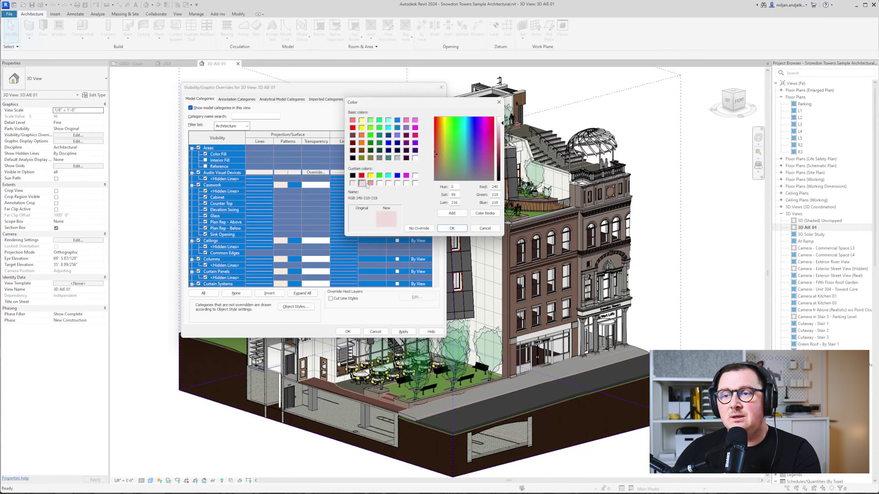
pyautogui.click(452, 228)
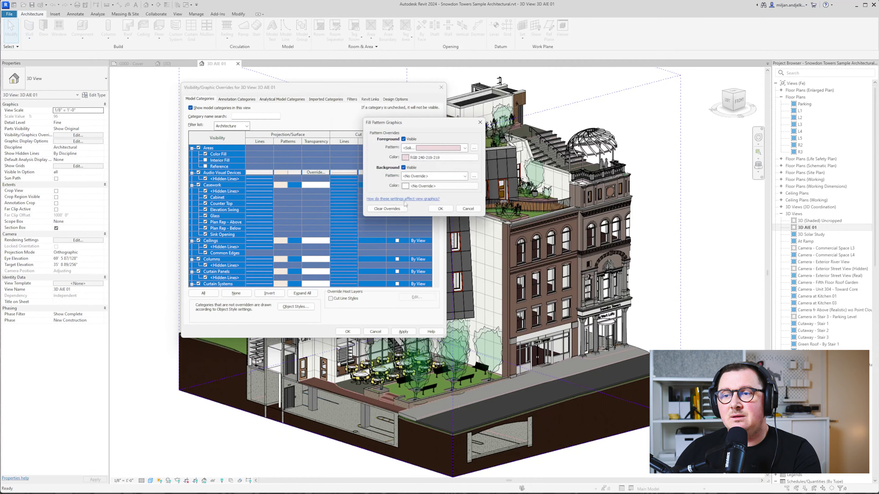
pyautogui.click(438, 209)
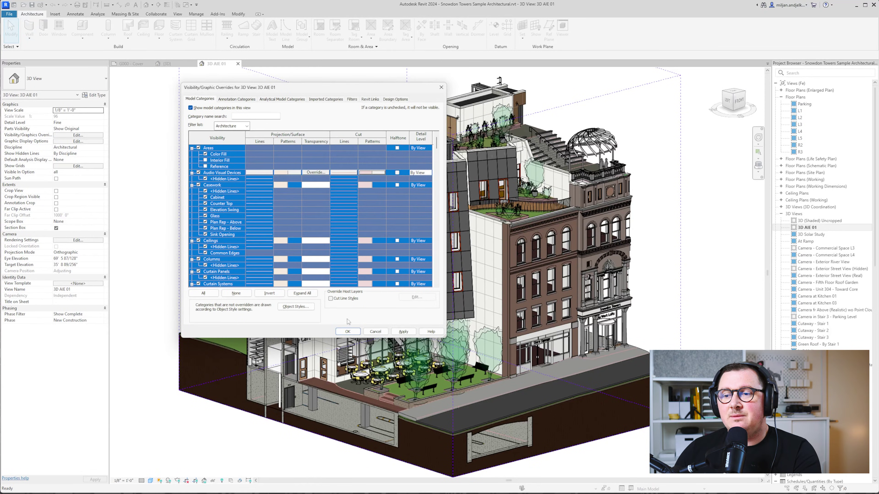
pyautogui.click(347, 333)
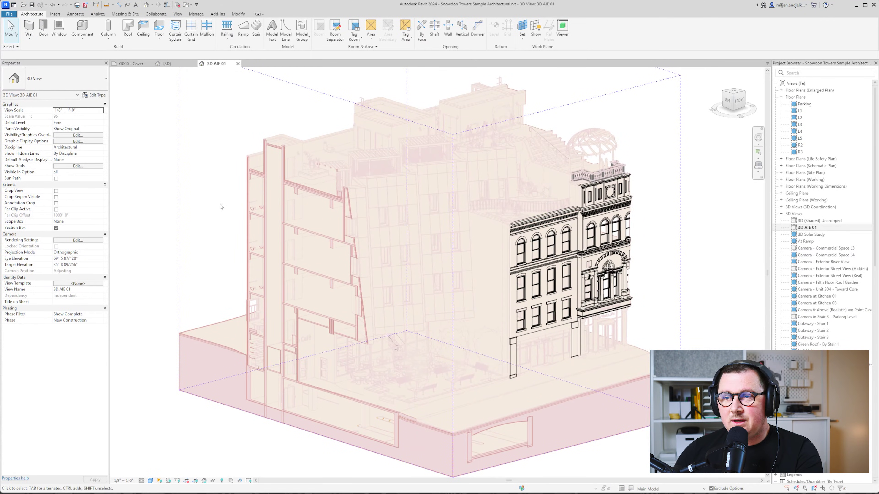
# Step: Reopen the view's graphic overrides and set the surface foreground pattern of Floors and its subcategories through Slab Edges to a concrete pattern
pyautogui.scroll(3, 277, 232)
pyautogui.keyDown('shift'); pyautogui.moveTo(357, 296); pyautogui.dragTo(339, 272, button='middle'); pyautogui.keyUp('shift')
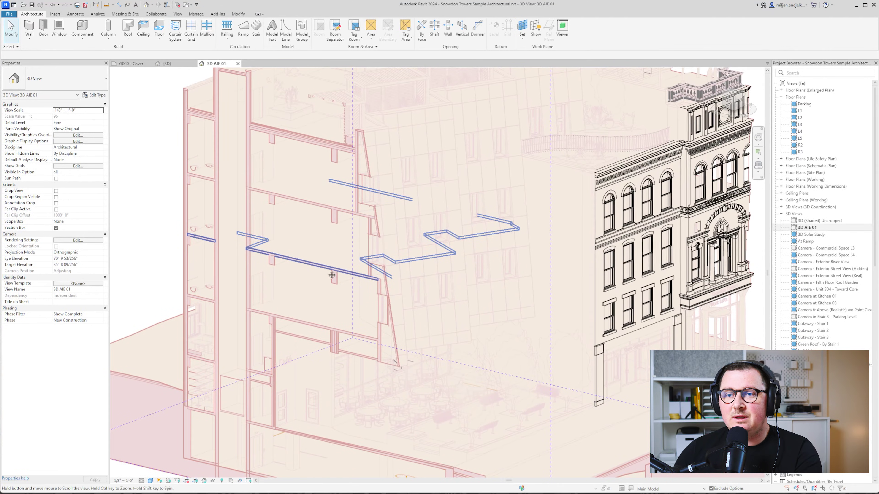
pyautogui.moveTo(317, 267); pyautogui.dragTo(308, 270, button='middle')
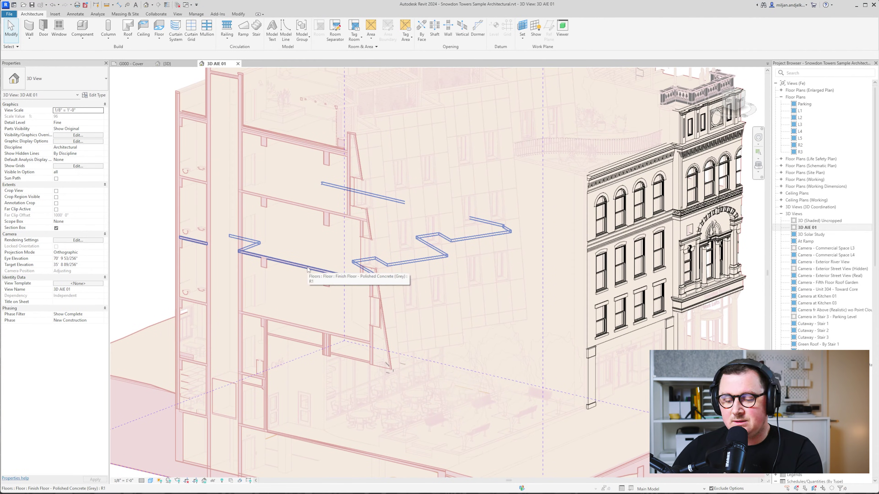
pyautogui.press('v')
pyautogui.press('g')
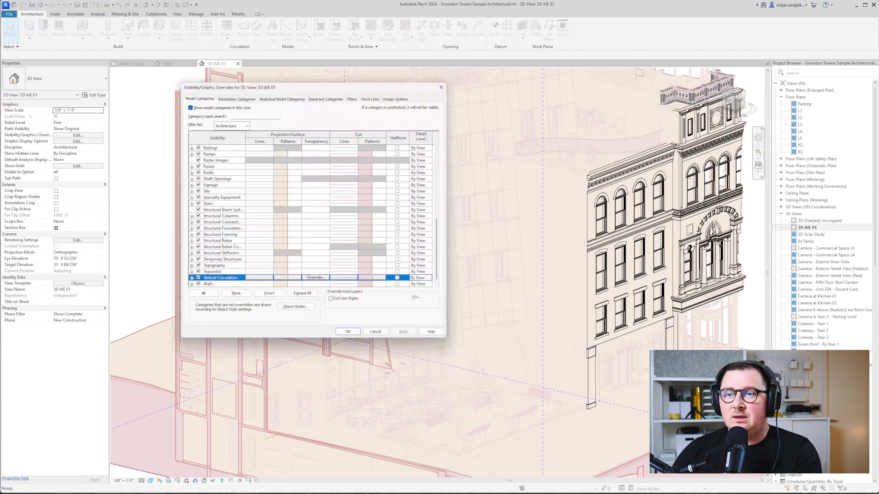
pyautogui.scroll(10, 236, 230)
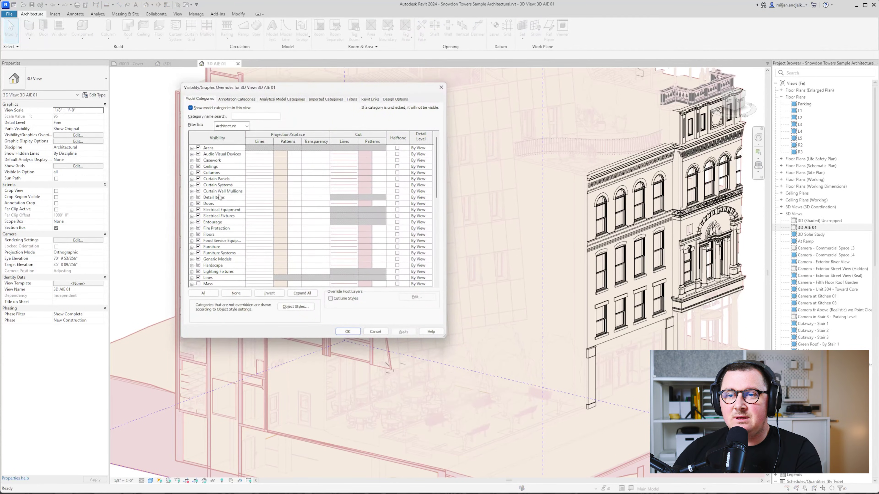
pyautogui.click(192, 234)
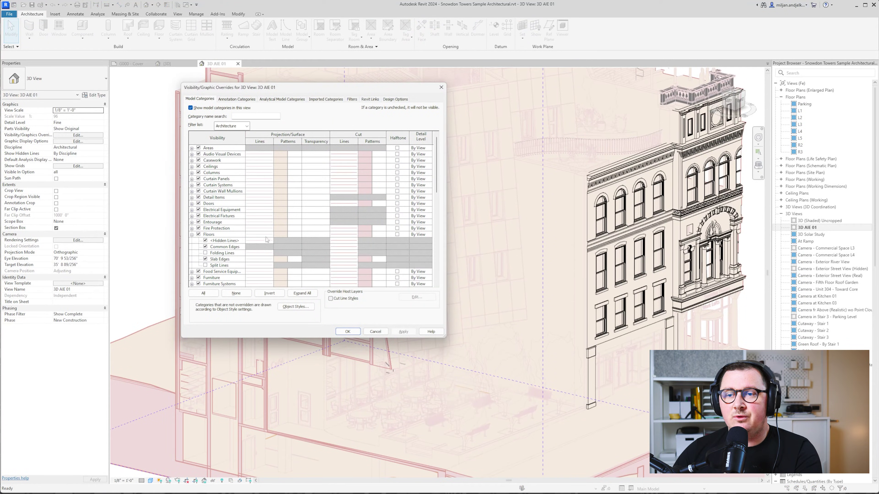
pyautogui.click(282, 235)
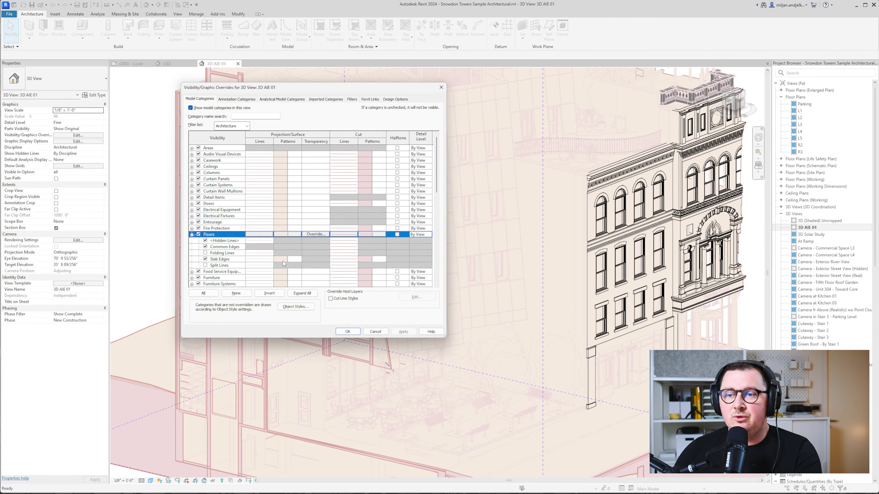
pyautogui.keyDown('shift'); pyautogui.click(282, 260); pyautogui.keyUp('shift')
pyautogui.click(282, 259)
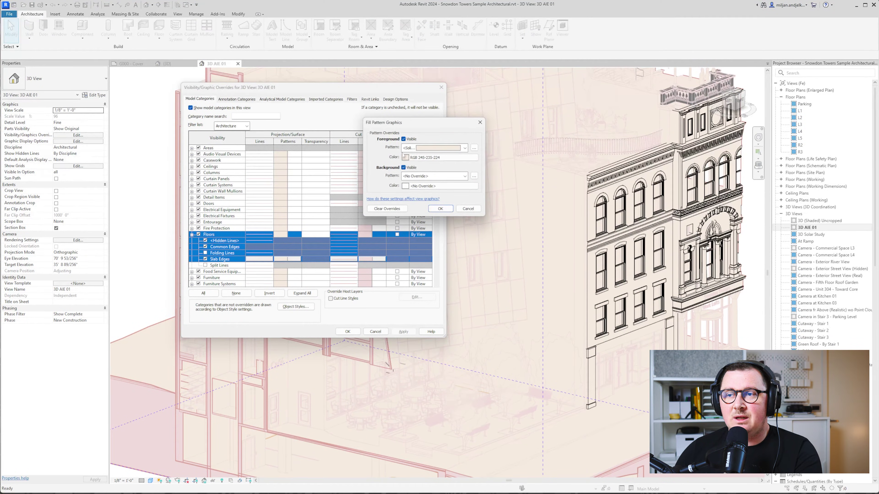
pyautogui.click(430, 153)
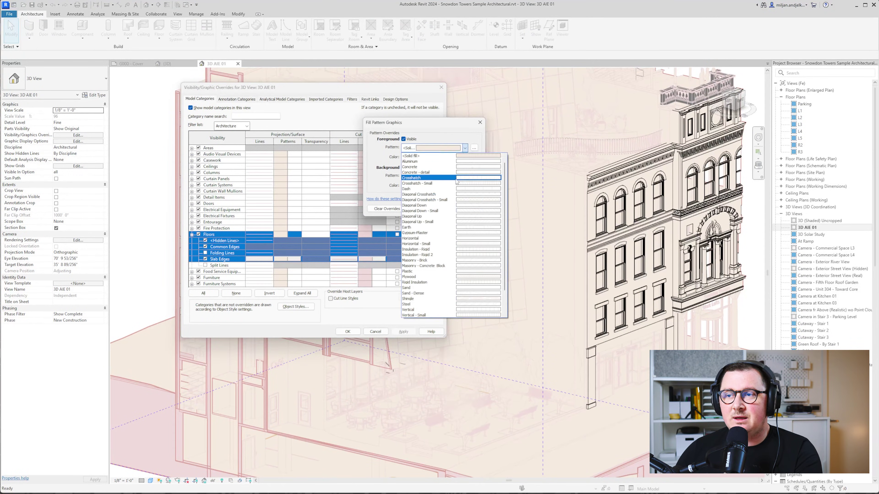
pyautogui.click(428, 172)
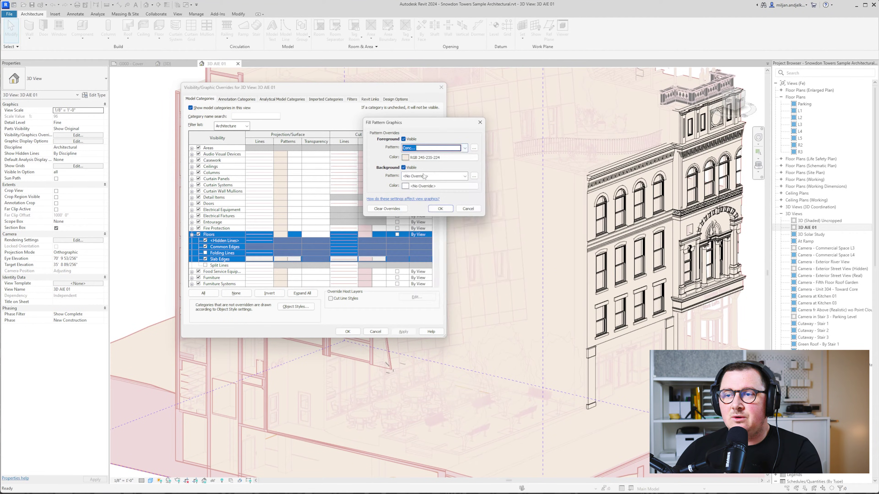
# Step: Set the floors' surface background pattern to a white solid fill and apply the overrides to the view
pyautogui.click(415, 176)
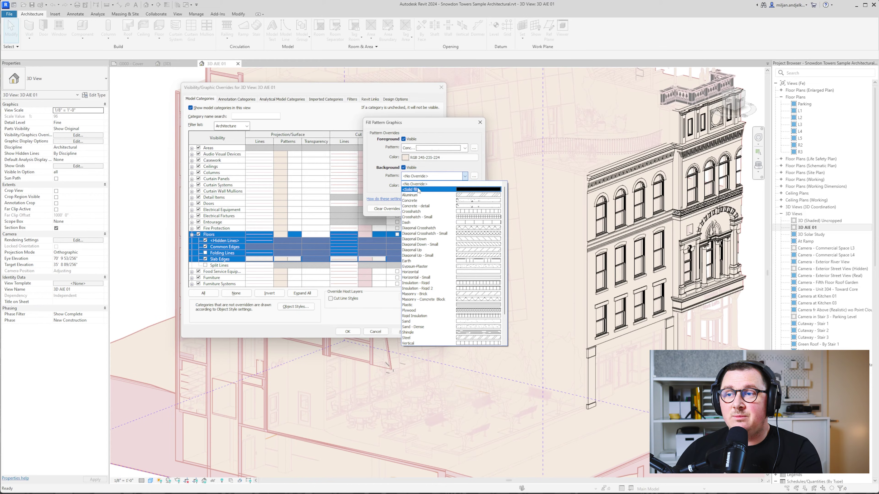
pyautogui.click(418, 192)
pyautogui.click(419, 187)
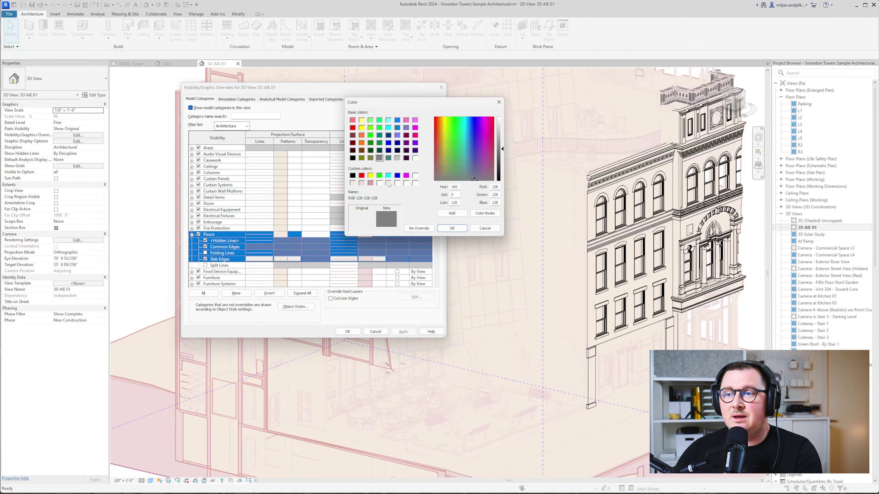
pyautogui.click(415, 158)
pyautogui.click(452, 228)
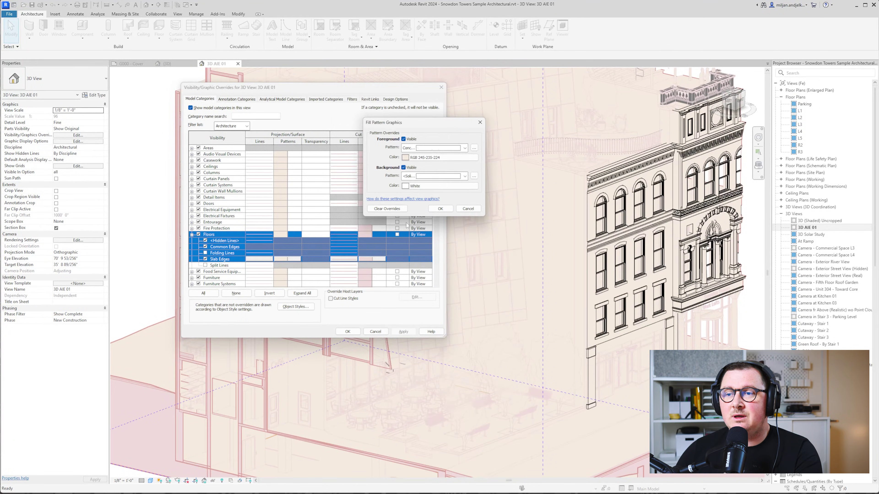
pyautogui.click(439, 209)
pyautogui.click(348, 331)
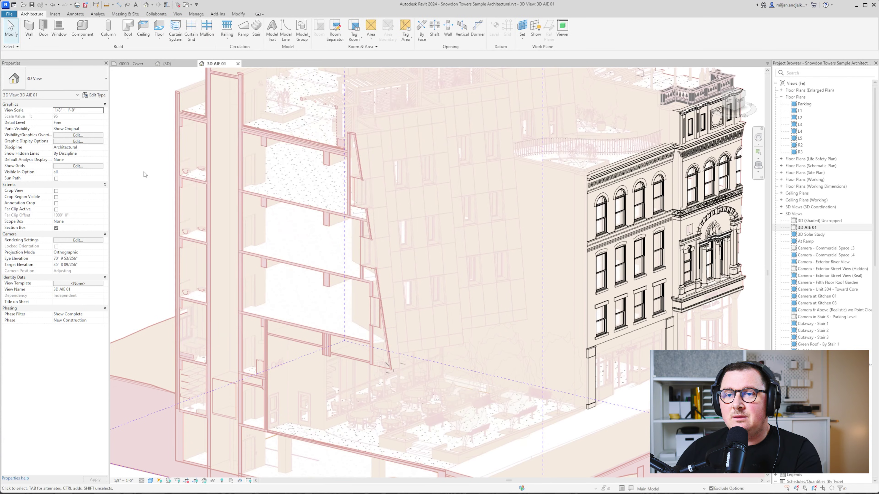
pyautogui.moveTo(255, 233); pyautogui.dragTo(259, 238, button='middle')
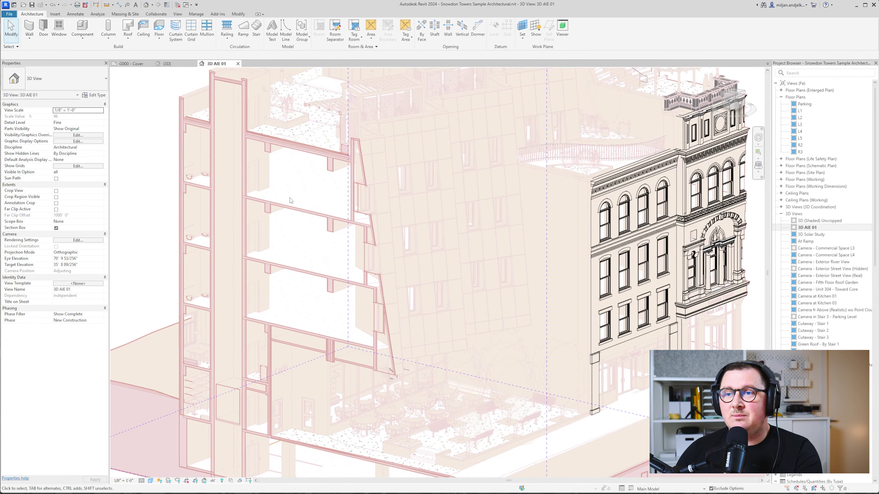
# Step: Create a new rule-based view filter named 01_AIE 3D
pyautogui.moveTo(291, 201); pyautogui.dragTo(291, 237, button='middle')
pyautogui.moveTo(299, 347); pyautogui.dragTo(296, 277, button='middle')
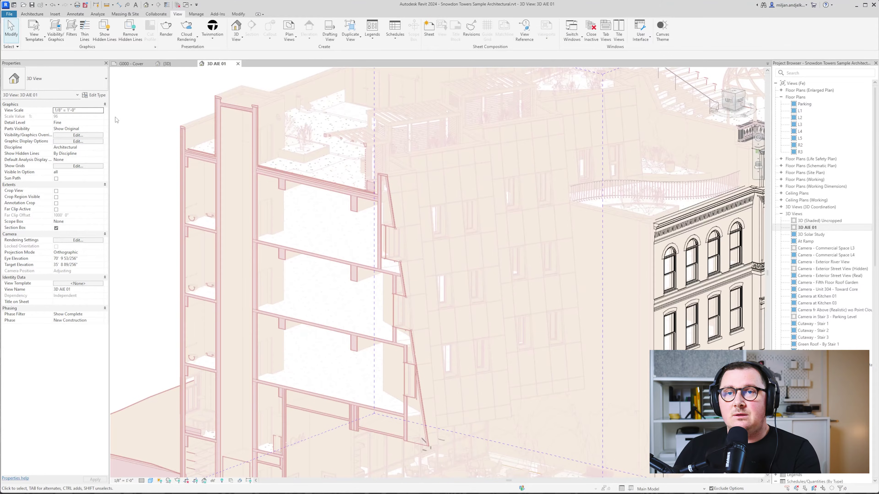
pyautogui.click(71, 31)
pyautogui.click(213, 277)
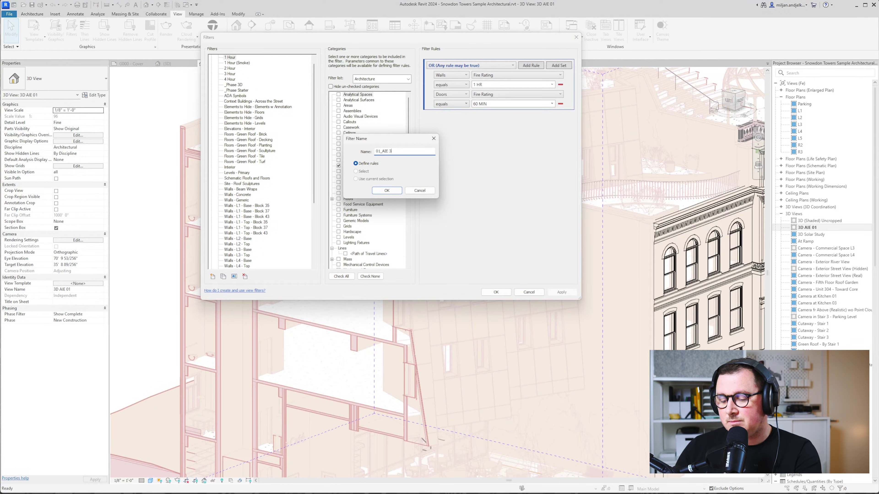
pyautogui.press('Return')
# Step: Include the Furniture, Furniture Systems and Casework categories in the 01_AIE 3D filter and save it without rules
pyautogui.click(339, 177)
pyautogui.click(338, 182)
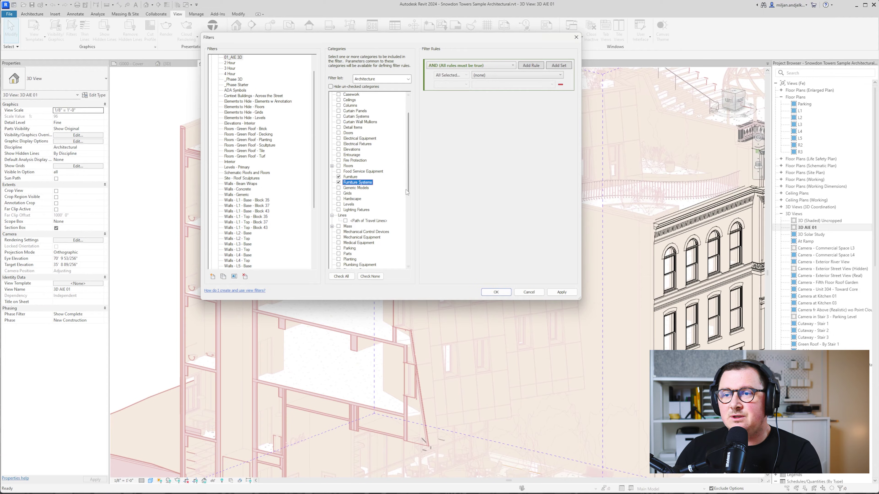
pyautogui.click(339, 94)
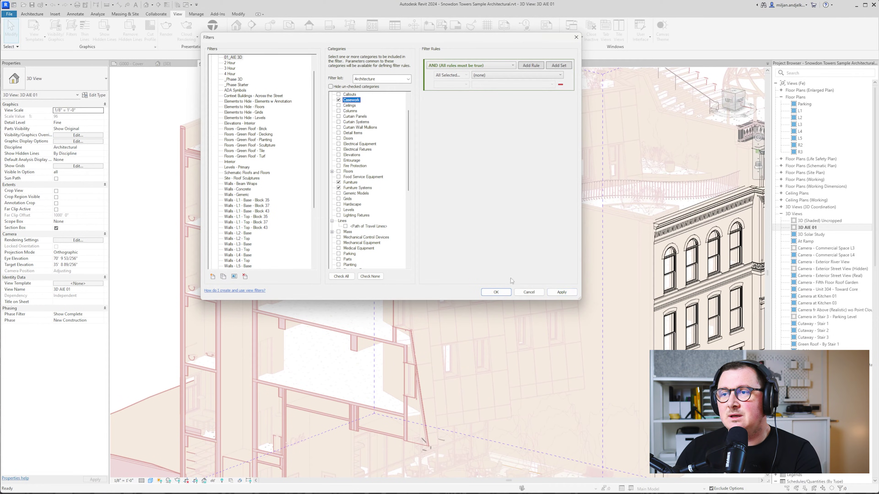
pyautogui.click(499, 295)
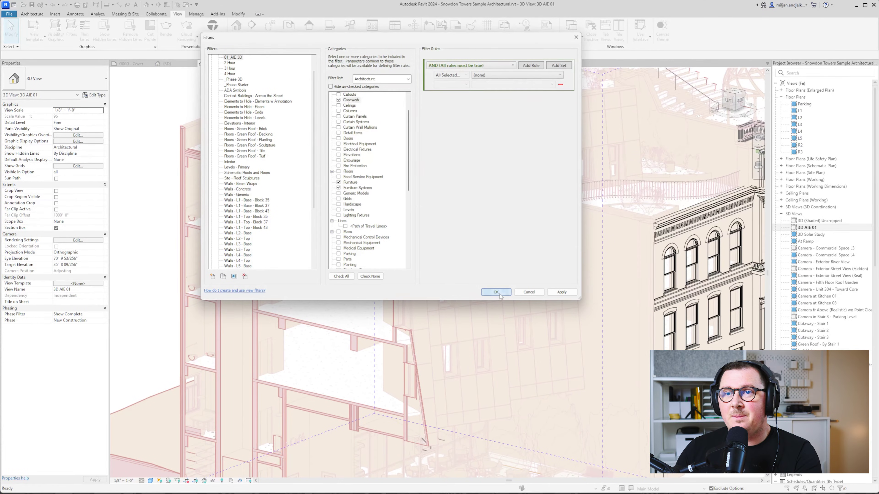
# Step: Add the 01_AIE 3D filter to the filter overrides of the current view
pyautogui.press('v')
pyautogui.press('v')
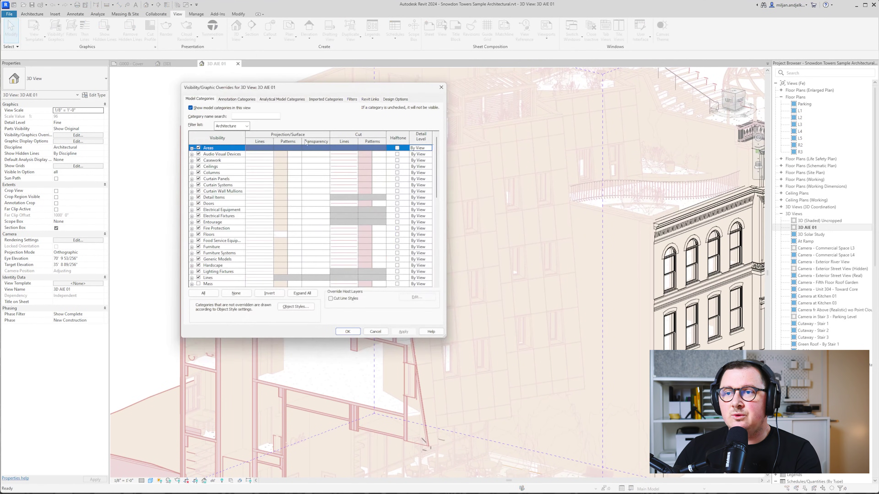
pyautogui.click(352, 100)
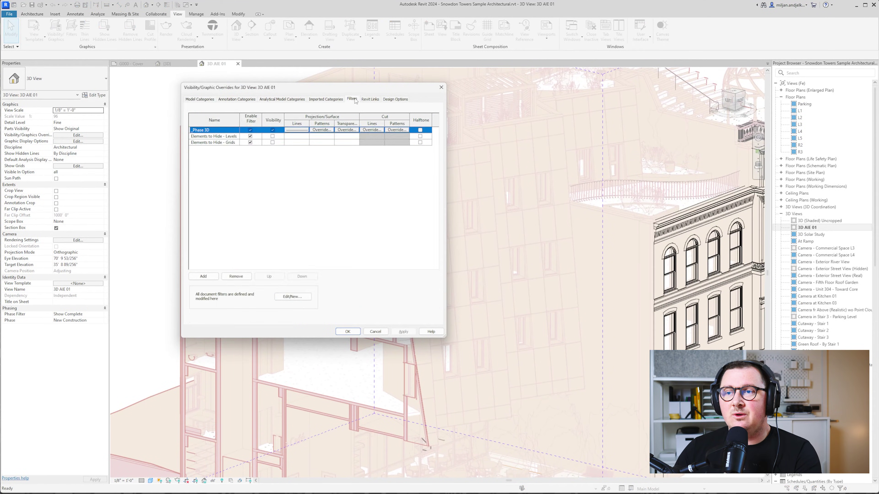
pyautogui.click(203, 277)
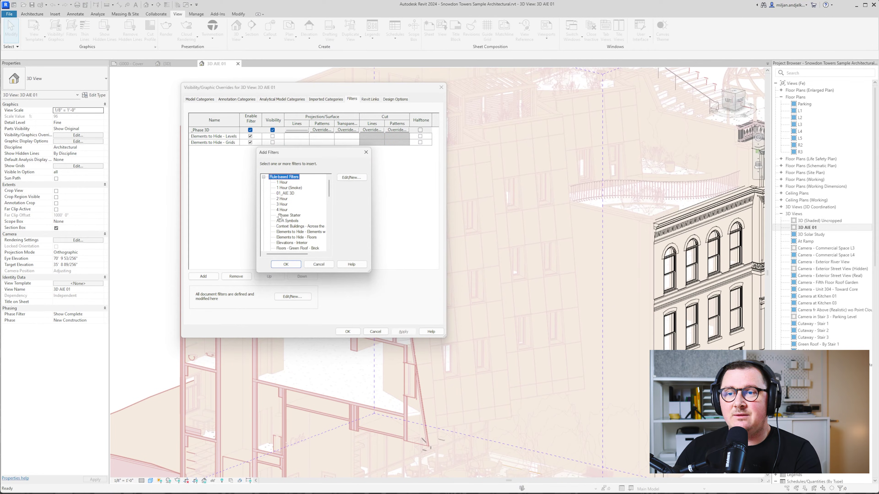
pyautogui.click(286, 193)
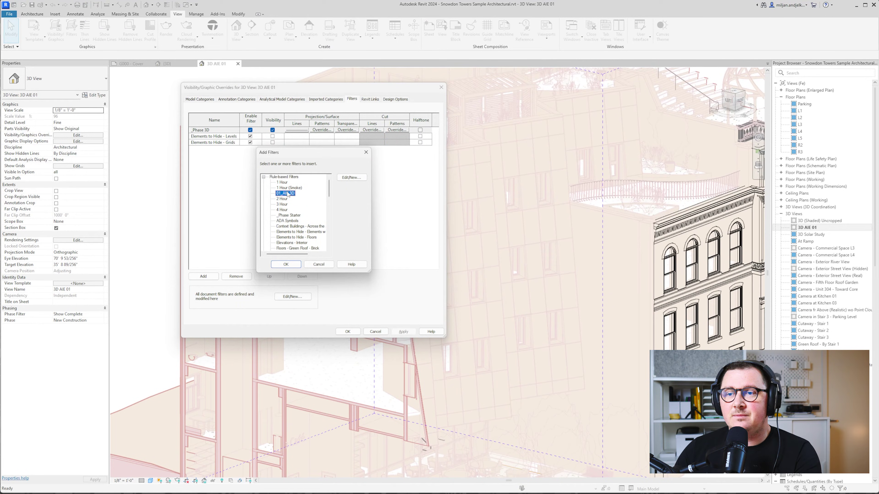
pyautogui.click(286, 264)
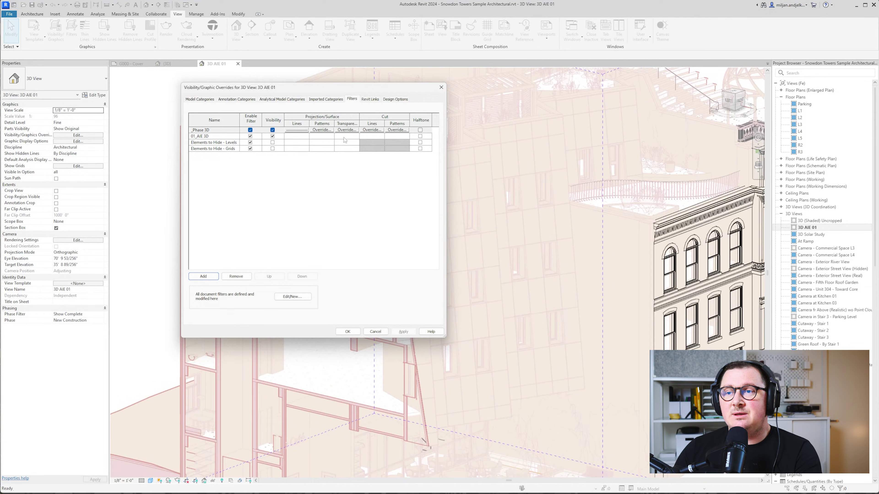
# Step: Override the projection line color of the 01_AIE 3D filter with RGB 240-219-219
pyautogui.click(295, 138)
pyautogui.click(296, 136)
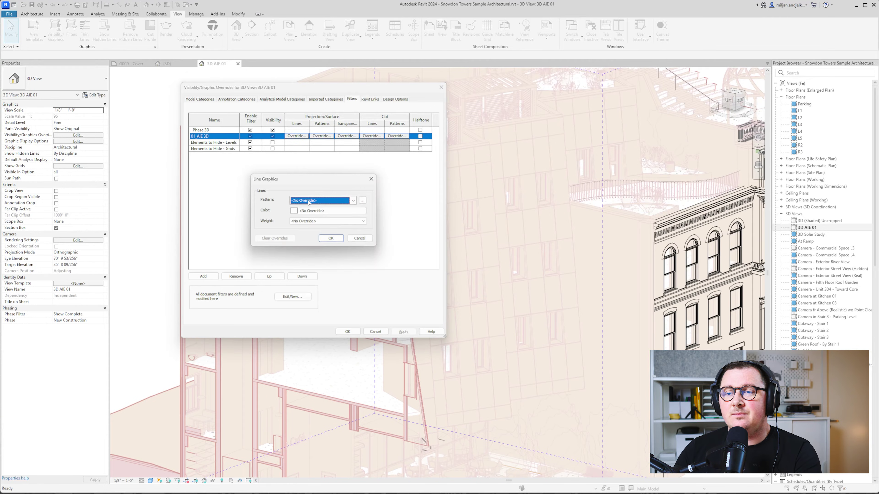
pyautogui.click(310, 204)
pyautogui.click(251, 227)
pyautogui.click(339, 272)
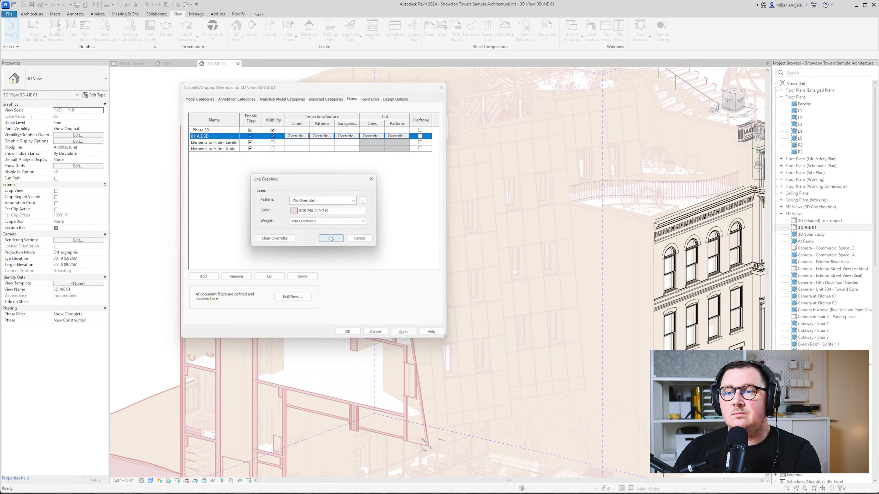
pyautogui.click(330, 238)
# Step: Set the 01_AIE 3D filter's surface foreground pattern to Gypsum-Plaster in the first custom color
pyautogui.click(323, 137)
pyautogui.click(427, 148)
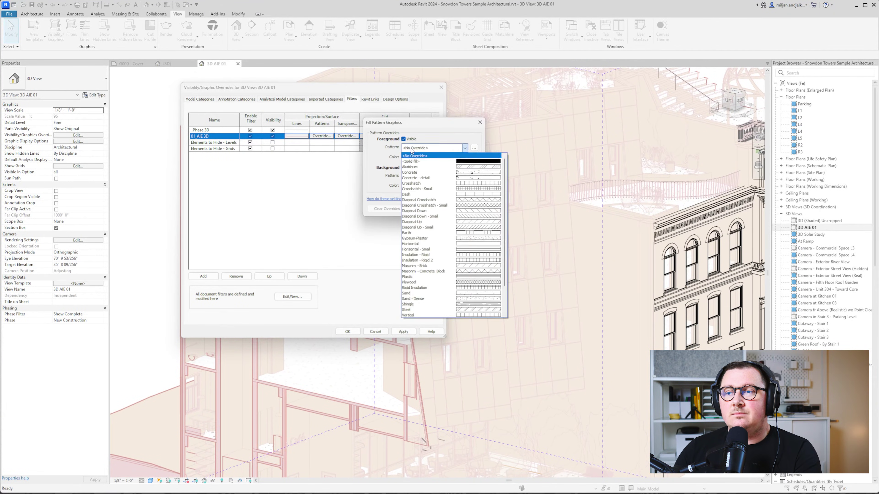
pyautogui.click(417, 239)
pyautogui.click(414, 158)
pyautogui.click(353, 183)
pyautogui.click(452, 228)
pyautogui.click(440, 208)
# Step: Set the 01_AIE 3D filter's surface background pattern to a white solid fill
pyautogui.click(322, 137)
pyautogui.click(431, 176)
pyautogui.click(424, 189)
pyautogui.click(421, 186)
pyautogui.click(415, 155)
pyautogui.click(452, 228)
pyautogui.click(440, 208)
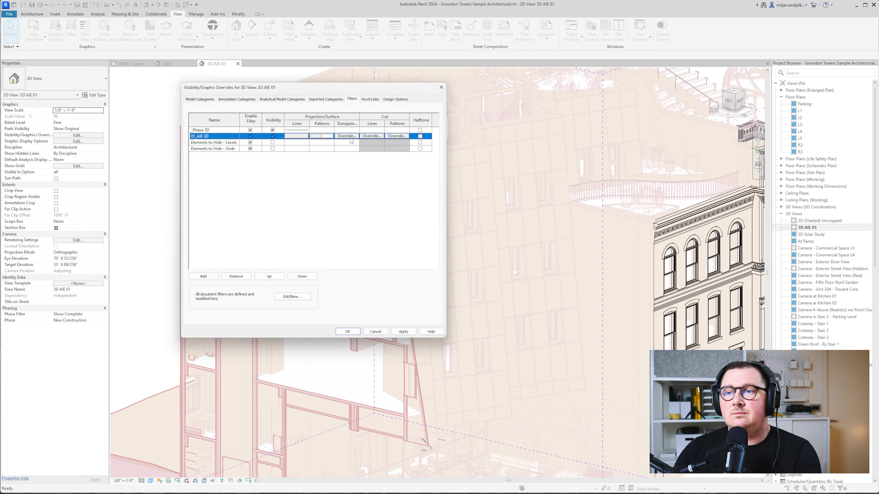
# Step: Override the cut line color of the 01_AIE 3D filter with RGB 219-163-154
pyautogui.click(371, 136)
pyautogui.click(349, 200)
pyautogui.click(349, 200)
pyautogui.click(321, 211)
pyautogui.click(260, 226)
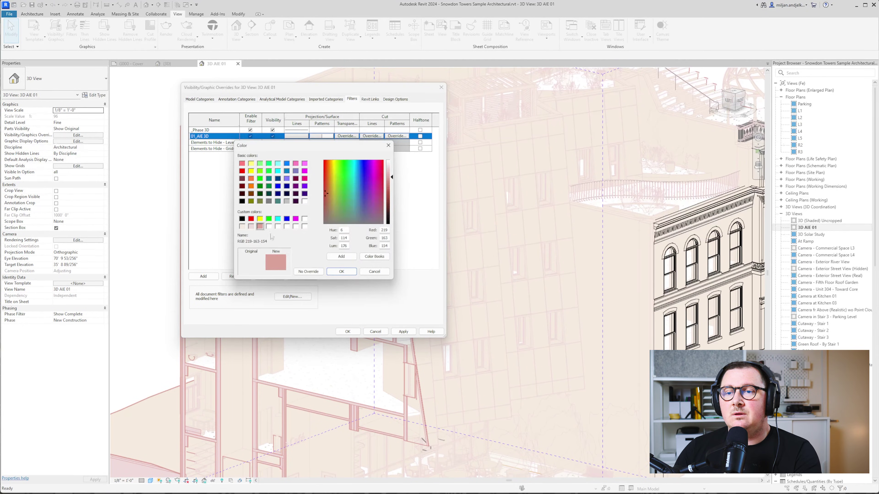
pyautogui.click(341, 272)
pyautogui.click(331, 230)
# Step: Set the 01_AIE 3D filter's cut foreground pattern to a solid fill in the light pink second custom color and apply all overrides
pyautogui.click(396, 135)
pyautogui.click(415, 147)
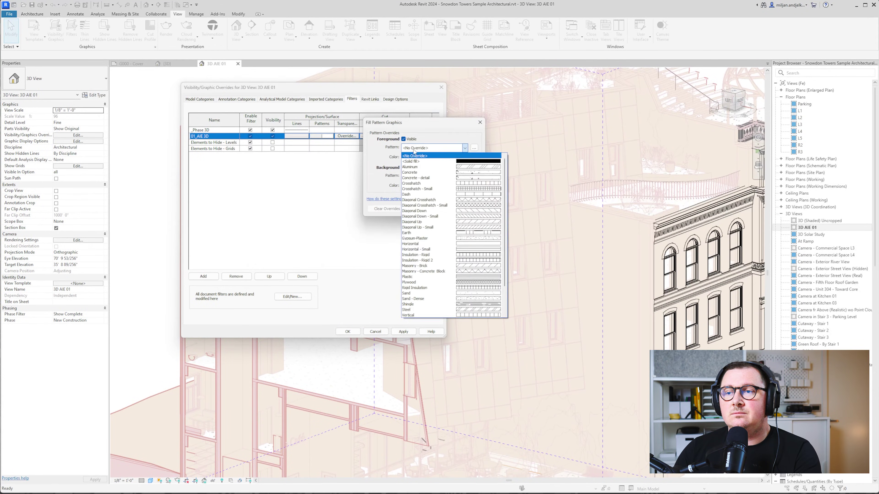
pyautogui.click(413, 162)
pyautogui.click(405, 157)
pyautogui.click(362, 185)
pyautogui.click(452, 229)
pyautogui.click(440, 208)
pyautogui.click(348, 332)
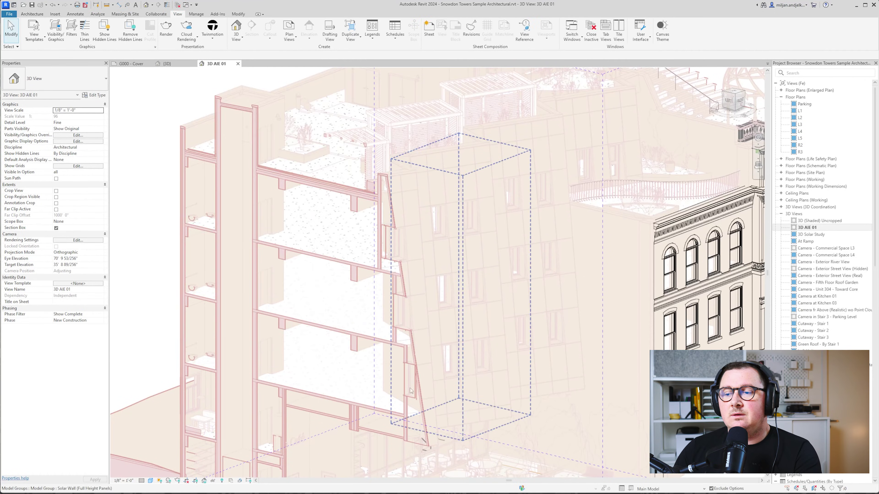
# Step: Disable the 01_AIE 3D filter in the view, re-enable it to compare the furniture graphics, and close the overrides
pyautogui.scroll(10, 411, 390)
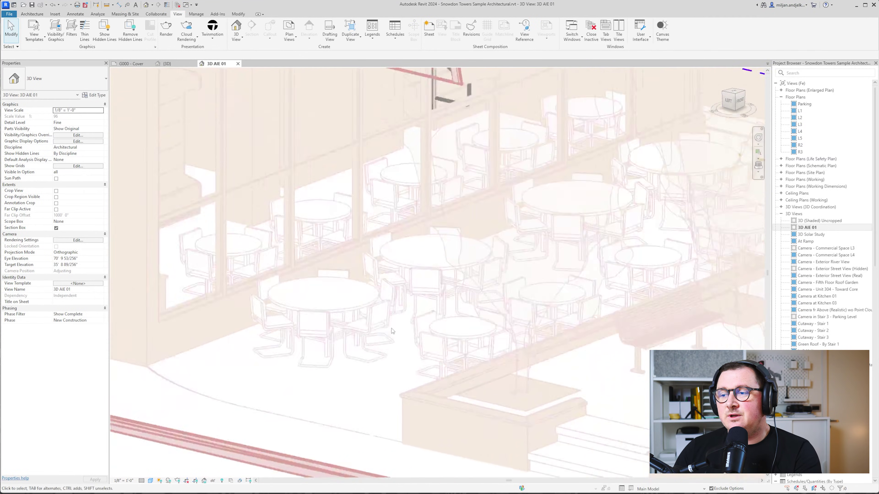
pyautogui.scroll(-5, 392, 331)
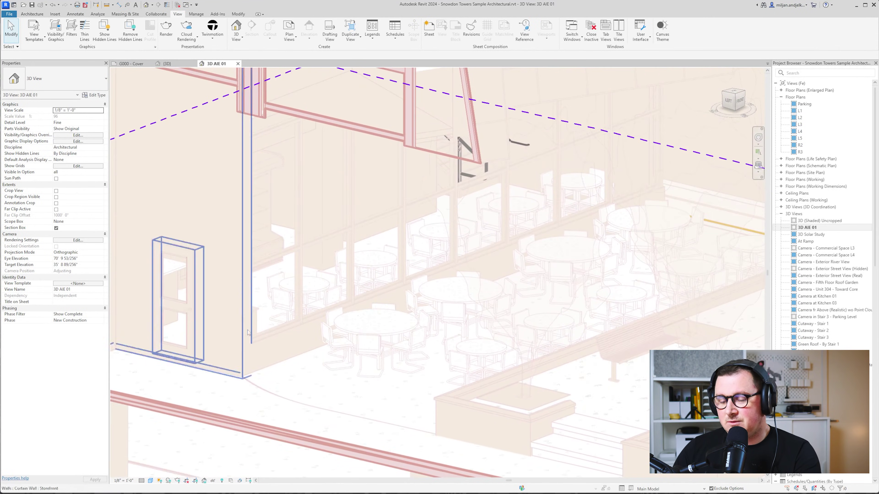
pyautogui.press('v')
pyautogui.press('v')
pyautogui.moveTo(220, 74); pyautogui.dragTo(171, 65)
pyautogui.click(223, 76)
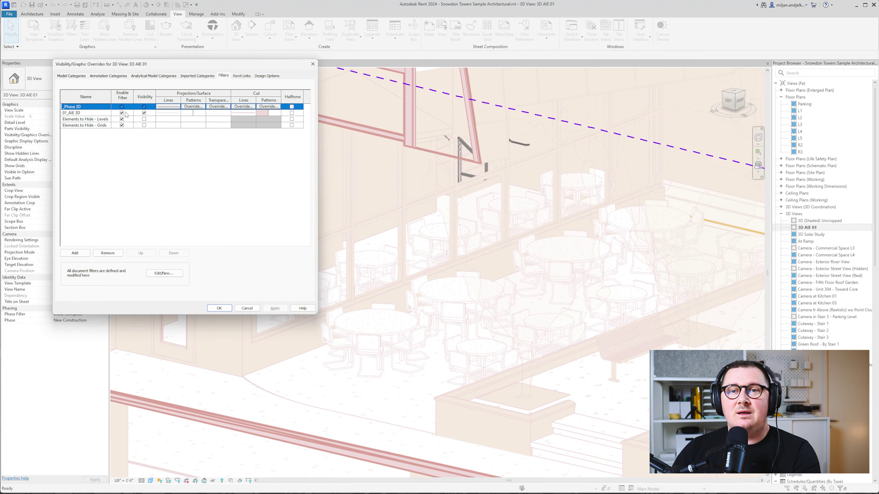
pyautogui.click(122, 113)
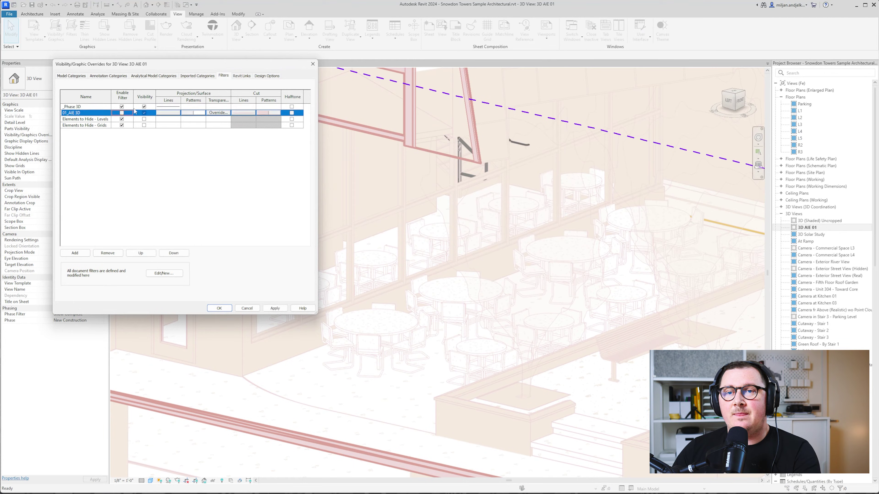
pyautogui.click(275, 309)
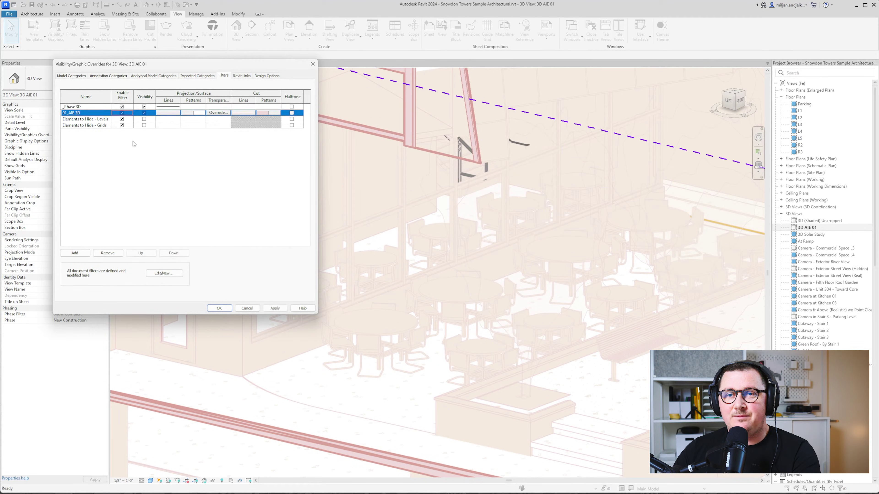
pyautogui.click(275, 308)
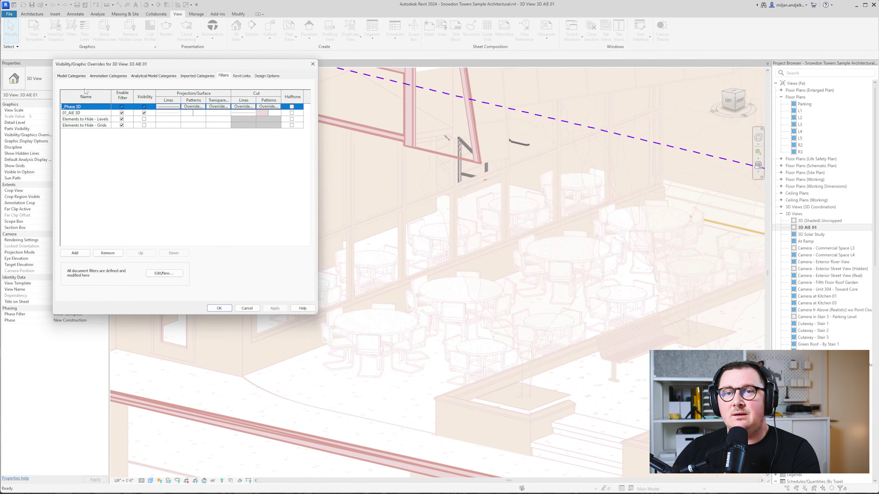
pyautogui.click(70, 76)
pyautogui.click(219, 308)
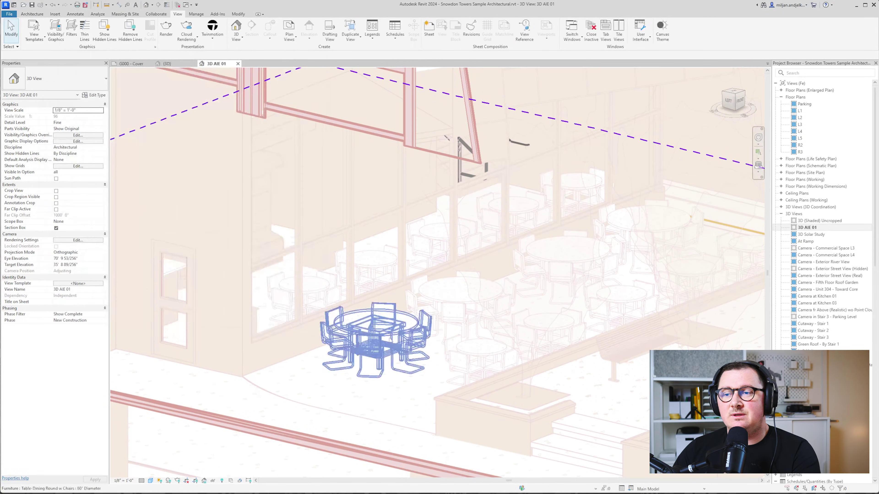
# Step: Reopen the view's graphic overrides and set the surface transparency of the Planting category to 70%
pyautogui.scroll(-3, 335, 208)
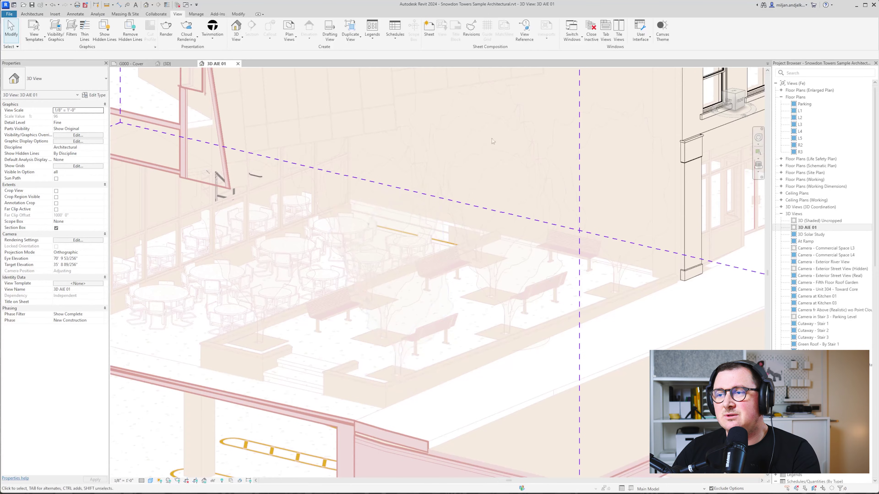
pyautogui.moveTo(377, 227); pyautogui.dragTo(380, 248, button='middle')
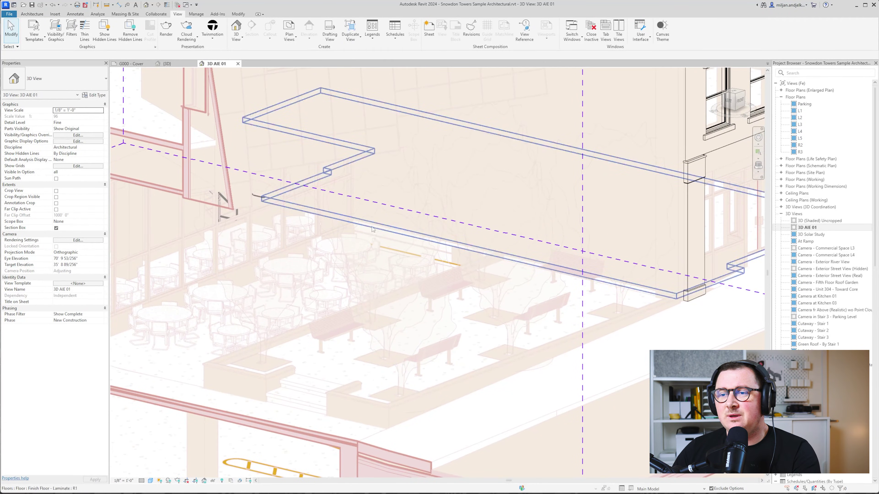
pyautogui.moveTo(377, 246); pyautogui.dragTo(383, 226, button='middle')
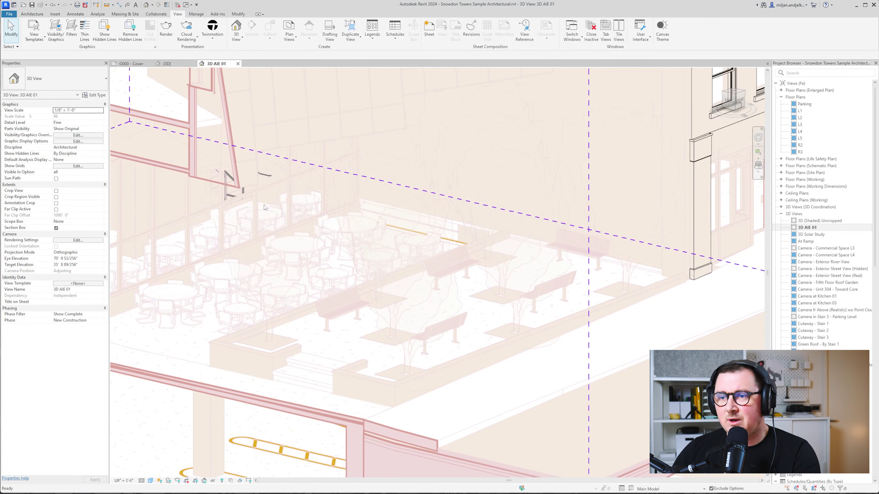
pyautogui.press('v')
pyautogui.press('v')
pyautogui.scroll(-5, 130, 224)
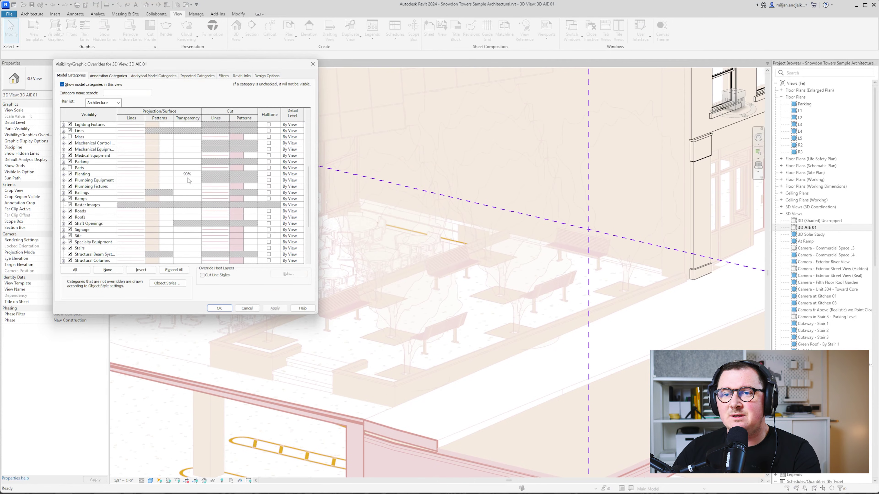
pyautogui.click(188, 174)
pyautogui.click(187, 174)
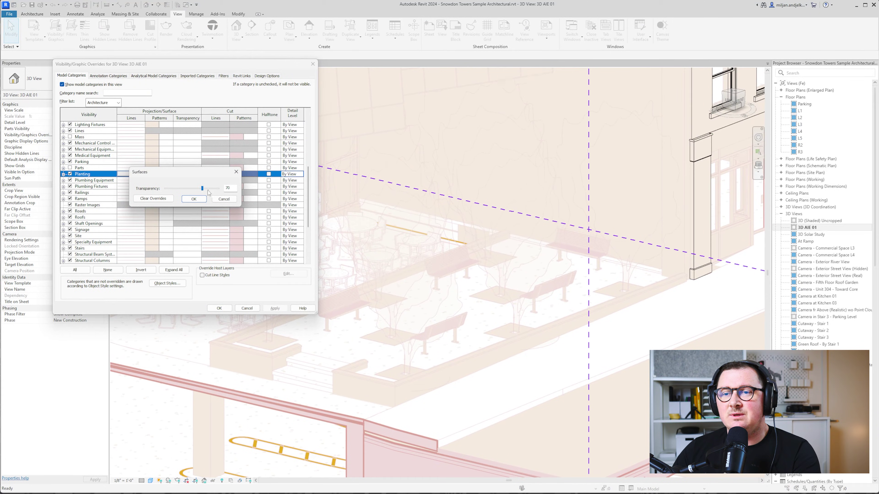
pyautogui.click(194, 199)
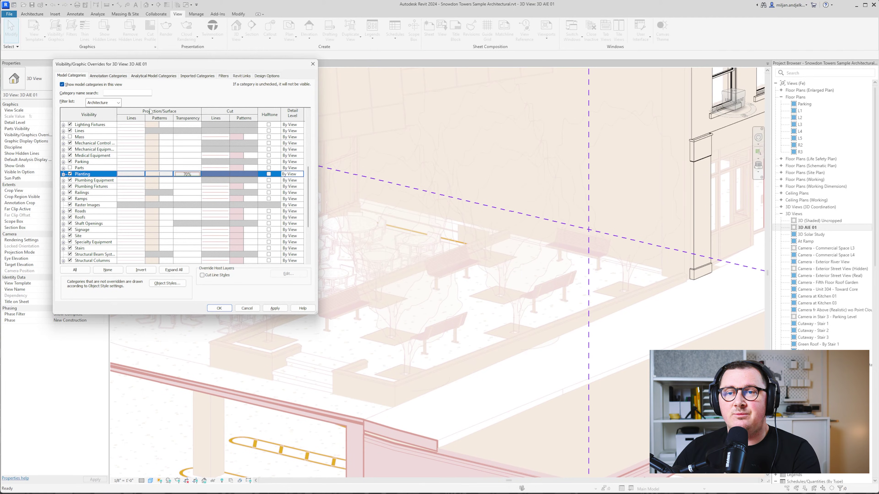
# Step: Override the projection line color of the Planting category with RGB 219-163-154
pyautogui.click(137, 177)
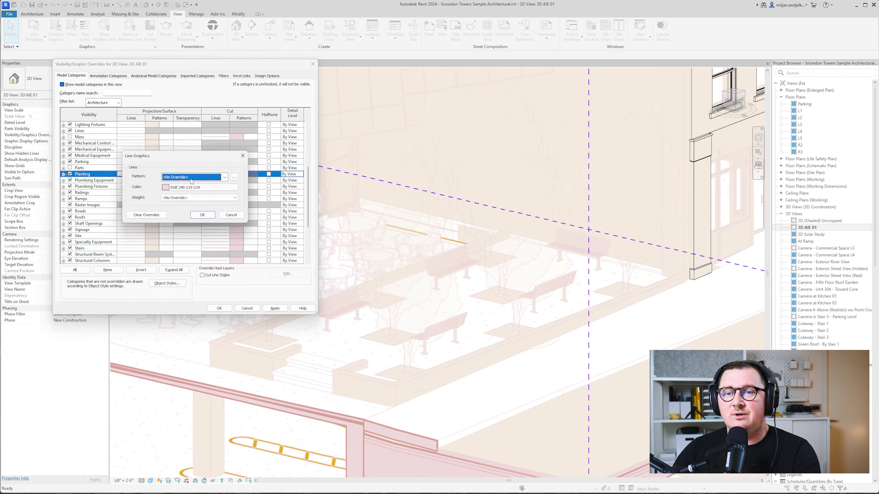
pyautogui.click(192, 187)
pyautogui.click(131, 203)
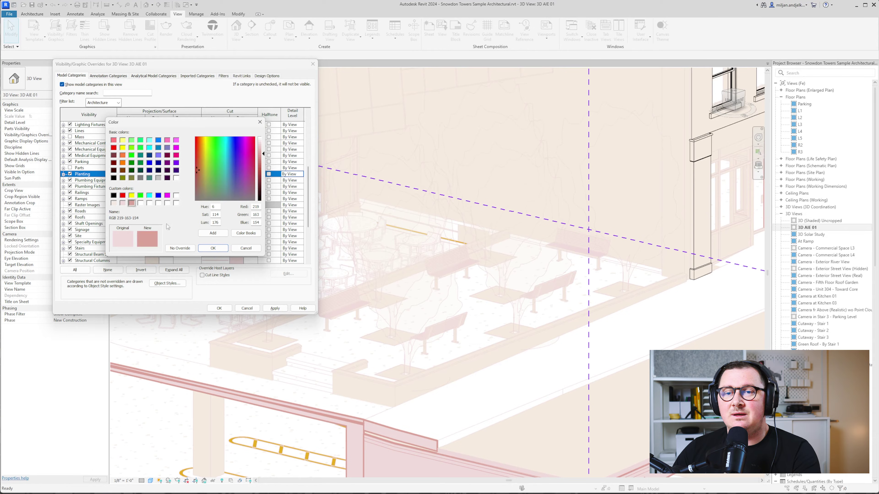
pyautogui.click(208, 251)
pyautogui.click(203, 214)
# Step: Give Planting's Hidden Lines and Bold subcategories the projection line color RGB 219-163-154 and apply the overrides to the view
pyautogui.click(63, 174)
pyautogui.click(104, 181)
pyautogui.keyDown('shift'); pyautogui.click(134, 187); pyautogui.keyUp('shift')
pyautogui.click(134, 187)
pyautogui.click(192, 187)
pyautogui.click(131, 203)
pyautogui.click(210, 250)
pyautogui.click(202, 215)
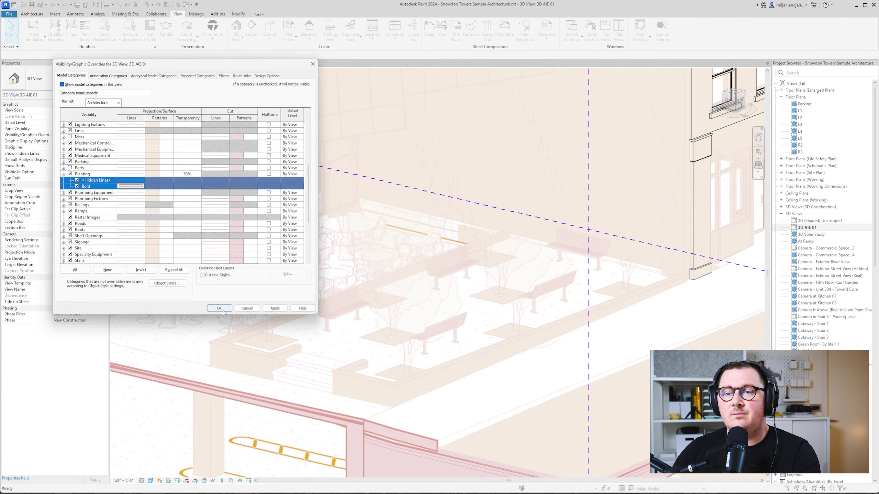
pyautogui.click(219, 308)
# Step: Examine the restyled section from a lower viewing angle, from the courtyard planting up to the cut floor slabs
pyautogui.scroll(-1, 311, 282)
pyautogui.keyDown('shift'); pyautogui.moveTo(310, 282); pyautogui.dragTo(384, 277, button='middle'); pyautogui.keyUp('shift')
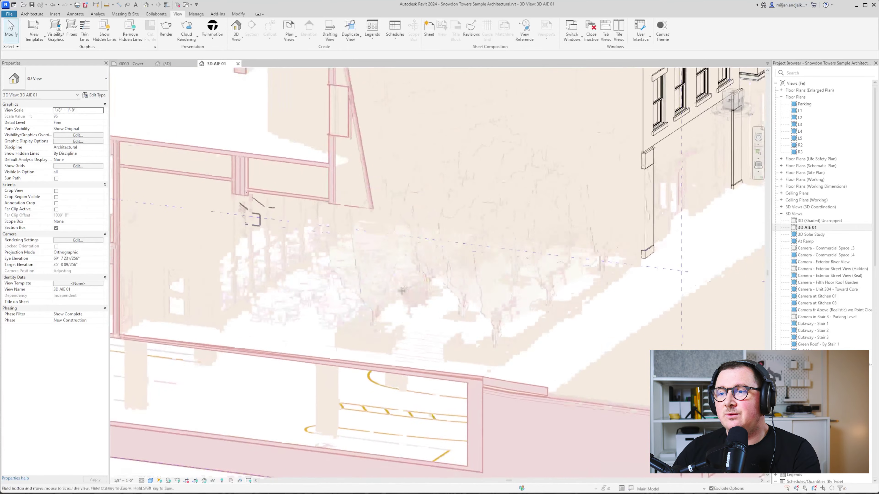
pyautogui.moveTo(566, 149); pyautogui.dragTo(567, 200, button='middle')
pyautogui.moveTo(452, 208); pyautogui.dragTo(304, 283, button='middle')
pyautogui.scroll(-2, 430, 302)
pyautogui.scroll(2, 250, 237)
pyautogui.click(250, 238)
pyautogui.press('Escape')
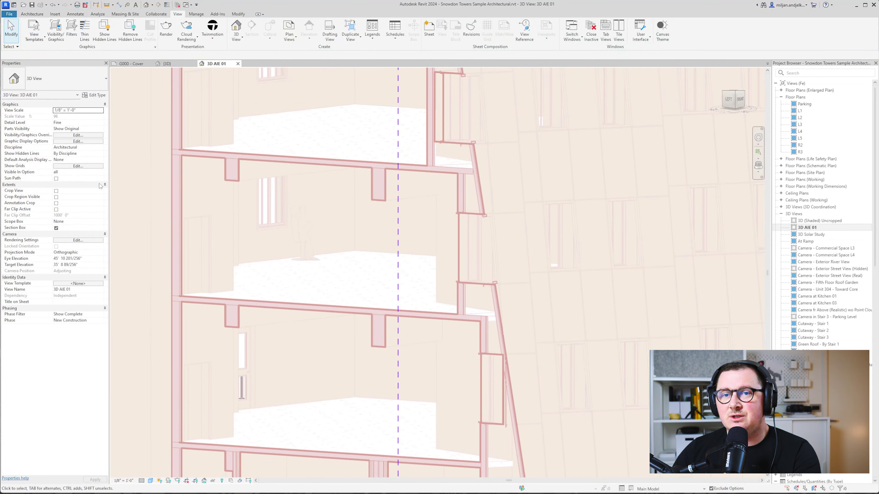
# Step: Override the projection line color of the Entourage category and its Hidden Lines and People subcategories with RGB 219-163-154 and apply it
pyautogui.press('v')
pyautogui.press('v')
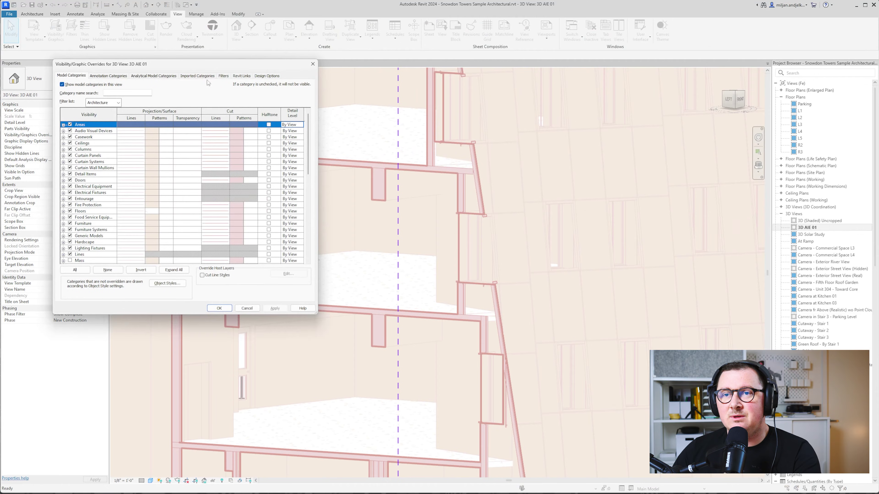
pyautogui.moveTo(227, 71); pyautogui.dragTo(608, 67)
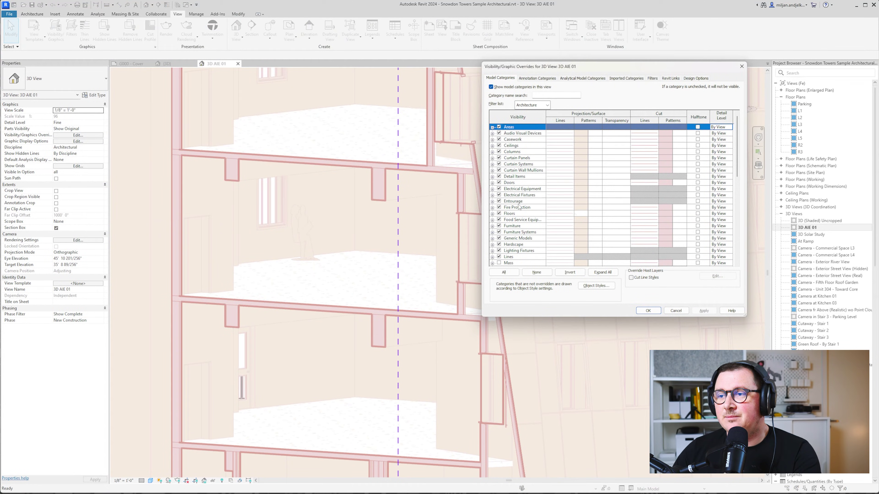
pyautogui.click(532, 202)
pyautogui.click(493, 201)
pyautogui.keyDown('shift'); pyautogui.click(519, 213); pyautogui.keyUp('shift')
pyautogui.click(560, 213)
pyautogui.click(618, 184)
pyautogui.click(560, 205)
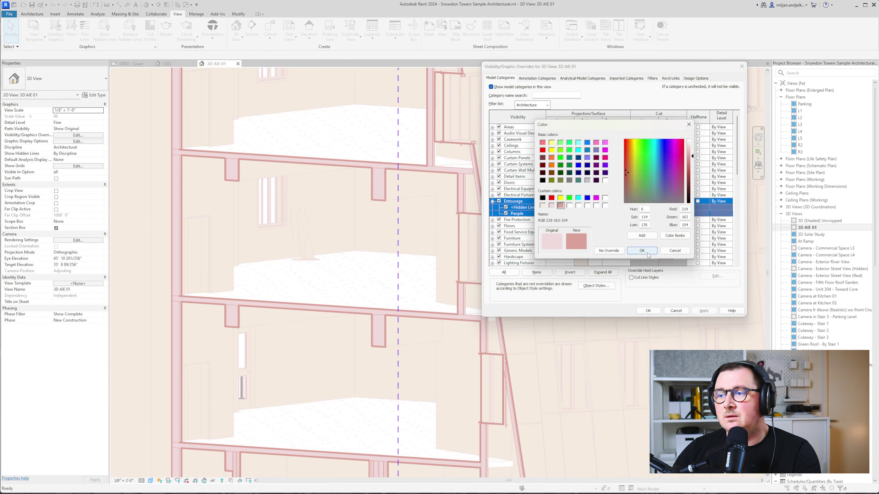
pyautogui.click(648, 252)
pyautogui.click(703, 312)
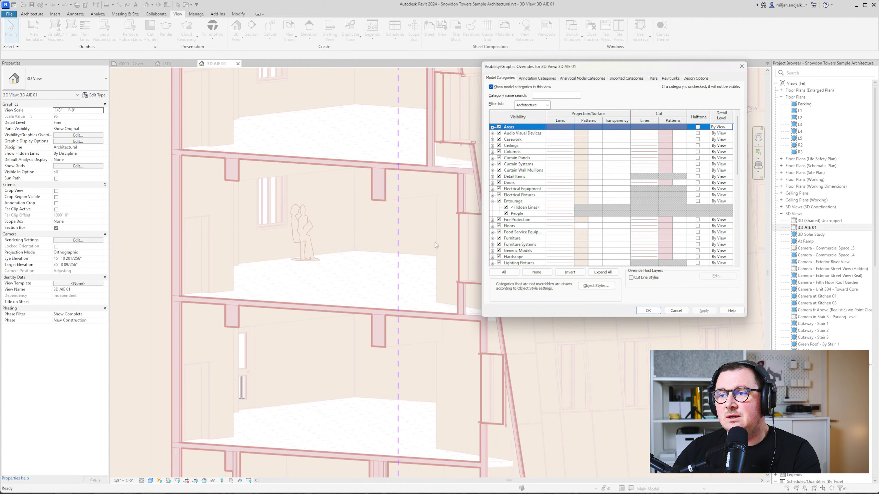
# Step: Set the surface transparency of the Entourage category to 60% and apply the overrides to the view
pyautogui.click(614, 200)
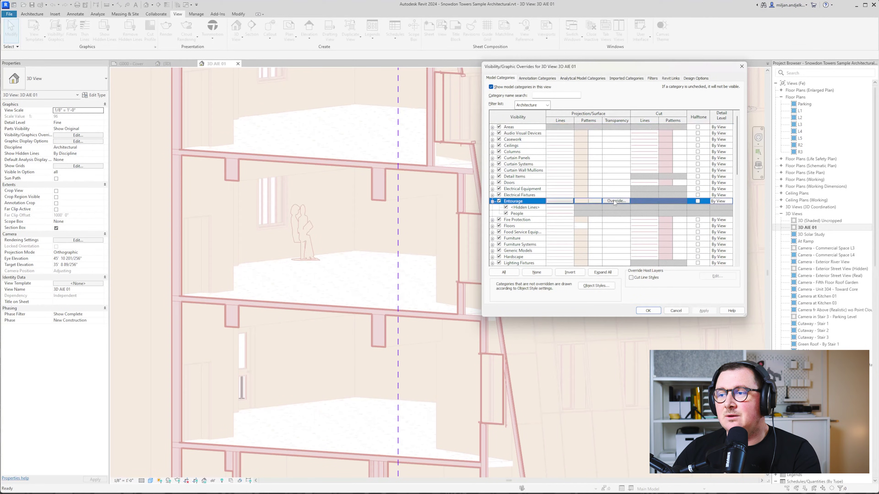
pyautogui.click(614, 200)
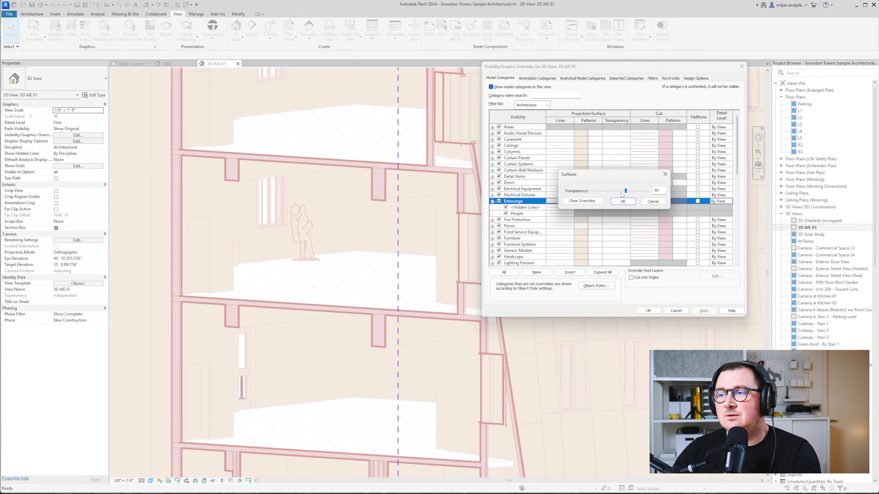
pyautogui.click(621, 202)
pyautogui.click(704, 311)
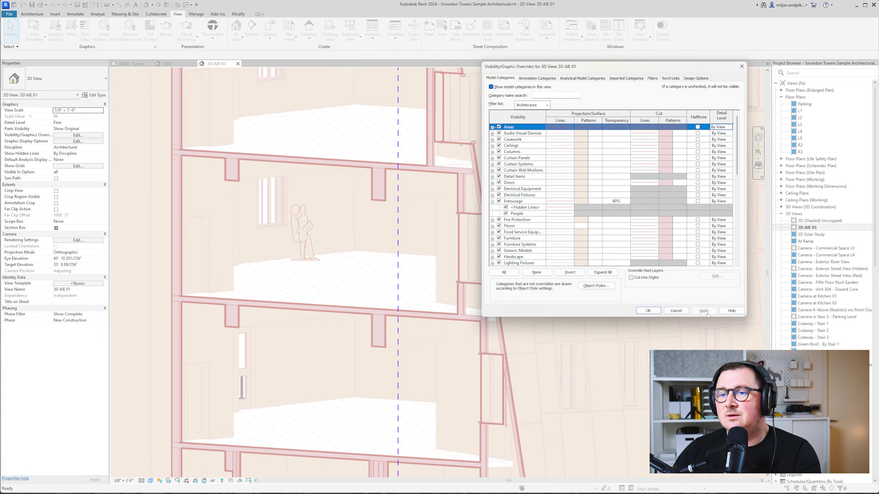
pyautogui.click(648, 310)
# Step: Examine the roof terrace's stairs, people, planting and railings from closer and higher viewing angles
pyautogui.scroll(-2, 373, 255)
pyautogui.keyDown('shift'); pyautogui.moveTo(373, 255); pyautogui.dragTo(352, 328, button='middle'); pyautogui.keyUp('shift')
pyautogui.scroll(-2, 342, 279)
pyautogui.keyDown('shift'); pyautogui.moveTo(328, 269); pyautogui.dragTo(196, 343, button='middle'); pyautogui.keyUp('shift')
pyautogui.moveTo(585, 315); pyautogui.dragTo(508, 318, button='middle')
pyautogui.scroll(5, 540, 259)
pyautogui.scroll(-3, 569, 252)
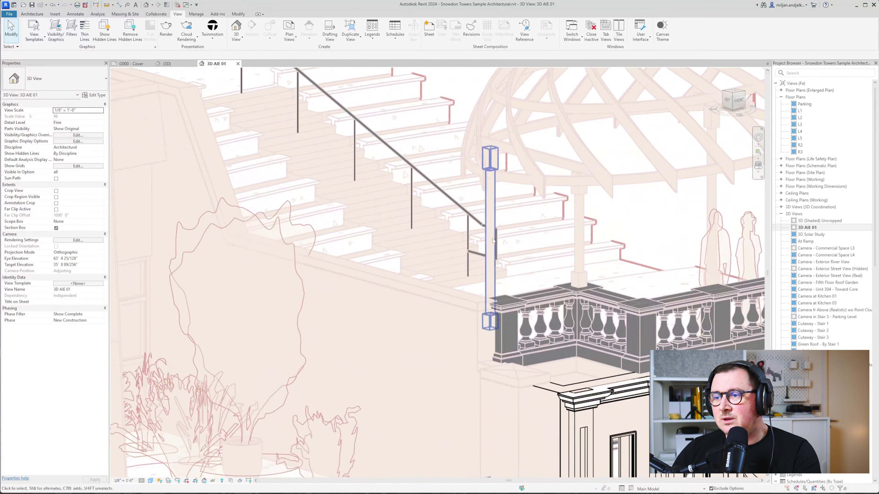
pyautogui.keyDown('shift'); pyautogui.moveTo(589, 274); pyautogui.dragTo(446, 228, button='middle'); pyautogui.keyUp('shift')
# Step: Review the subcategories of the Railings category in the view's graphic overrides without changing anything
pyautogui.press('v')
pyautogui.press('g')
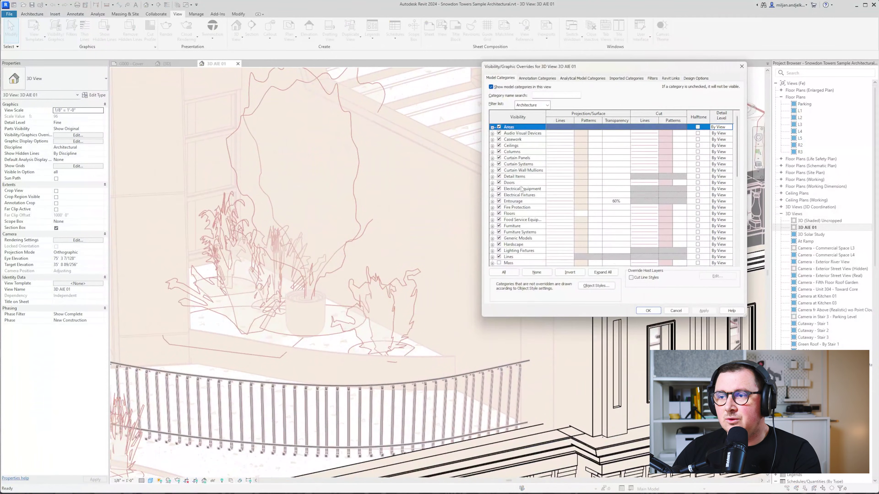
pyautogui.scroll(-10, 518, 194)
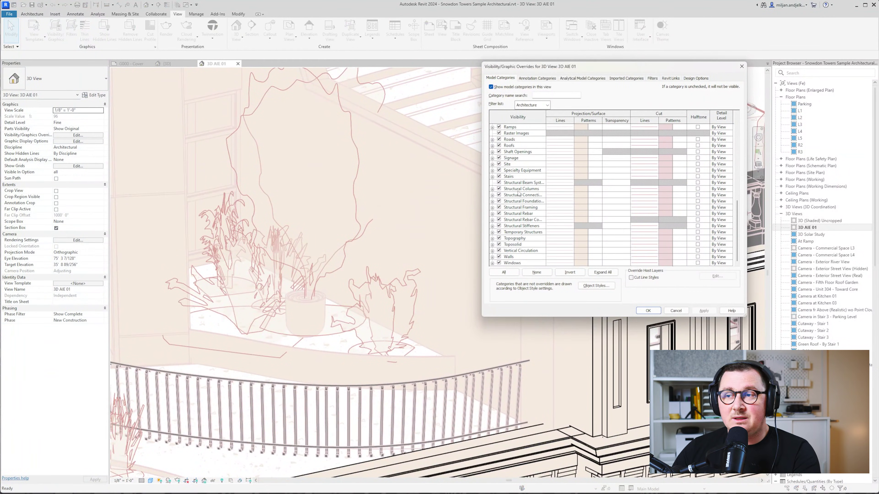
pyautogui.scroll(3, 498, 175)
pyautogui.click(492, 164)
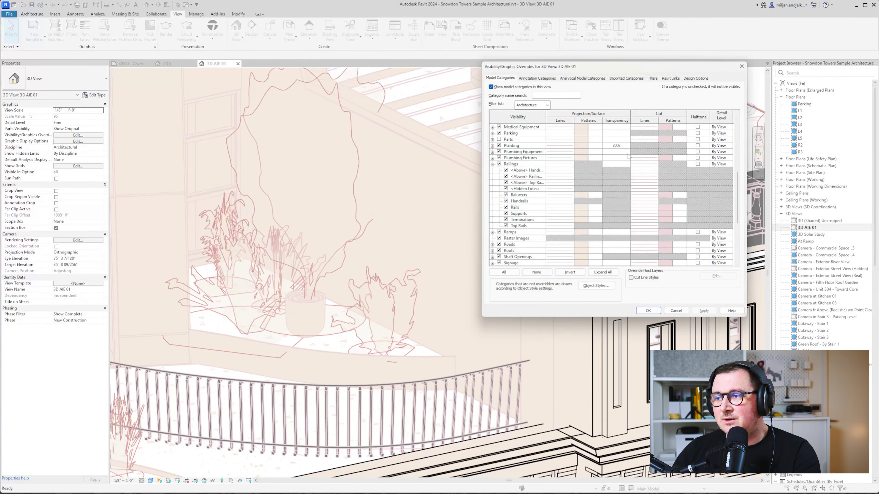
pyautogui.click(680, 312)
# Step: Duplicate the 01_AIE 3D view filter and rename the copy as 01_AIE Railings
pyautogui.scroll(-1, 593, 299)
pyautogui.moveTo(618, 206); pyautogui.dragTo(467, 244, button='middle')
pyautogui.moveTo(404, 253); pyautogui.dragTo(419, 256, button='middle')
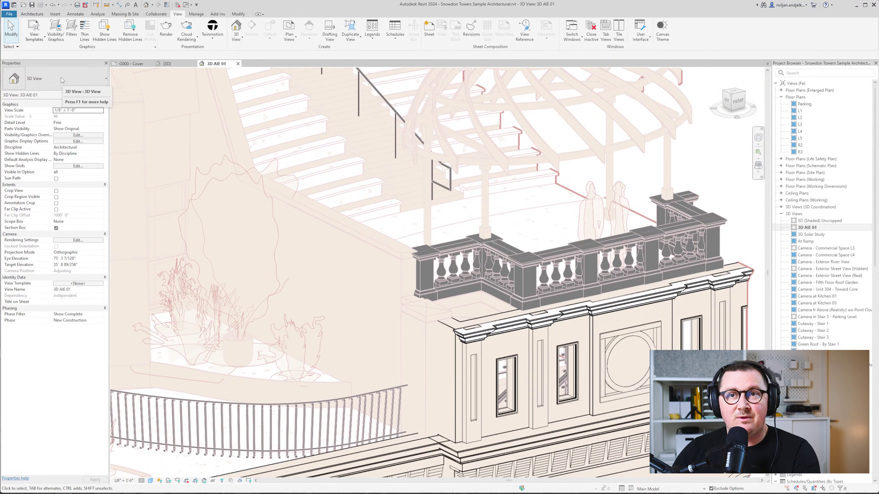
pyautogui.click(71, 31)
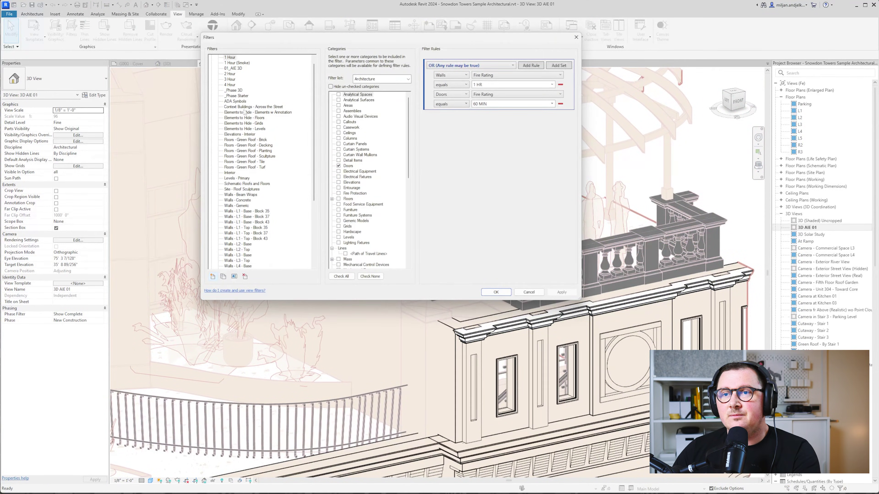
pyautogui.scroll(1, 243, 104)
pyautogui.click(234, 74)
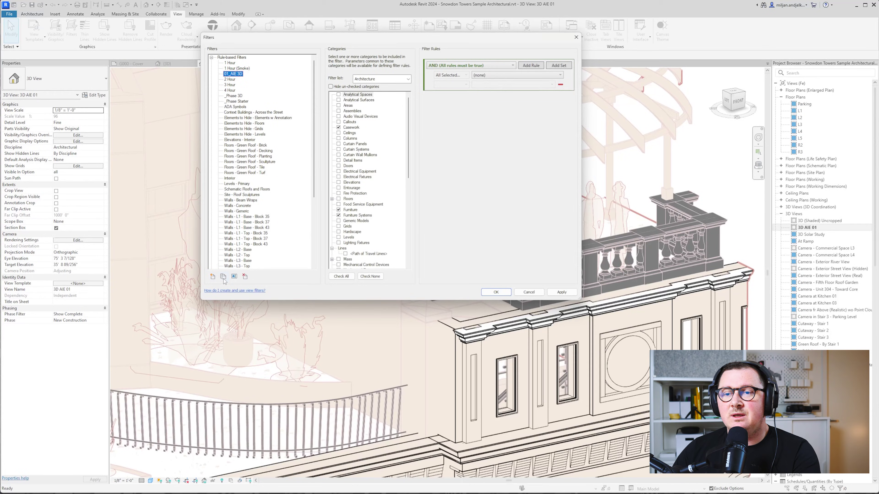
pyautogui.scroll(-7, 262, 209)
pyautogui.click(242, 261)
pyautogui.click(234, 276)
pyautogui.click(400, 170)
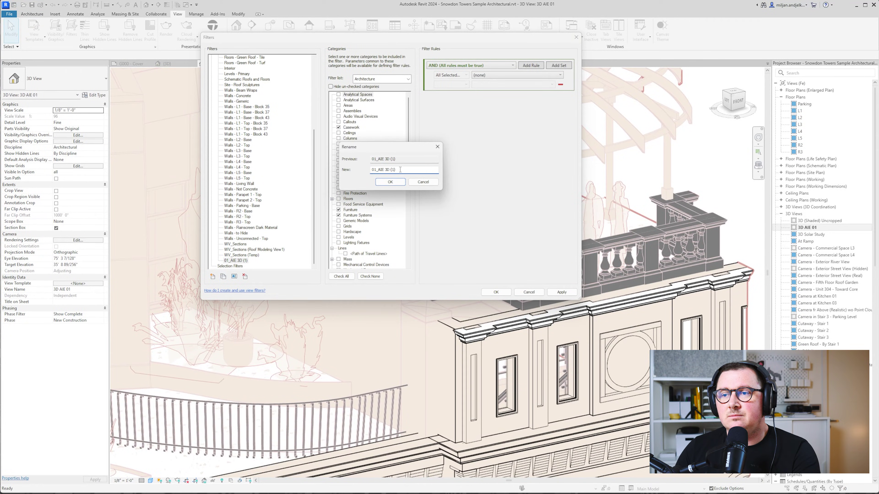
pyautogui.click(384, 184)
# Step: Clear all categories from the 01_AIE Railings filter, assign only Railings to it and save the filter
pyautogui.click(370, 277)
pyautogui.scroll(-10, 358, 232)
pyautogui.click(332, 122)
pyautogui.click(349, 121)
pyautogui.click(496, 292)
# Step: Add the 01_AIE Railings filter to the 3D view's graphic overrides
pyautogui.moveTo(320, 193); pyautogui.dragTo(385, 223, button='middle')
pyautogui.press('v')
pyautogui.press('g')
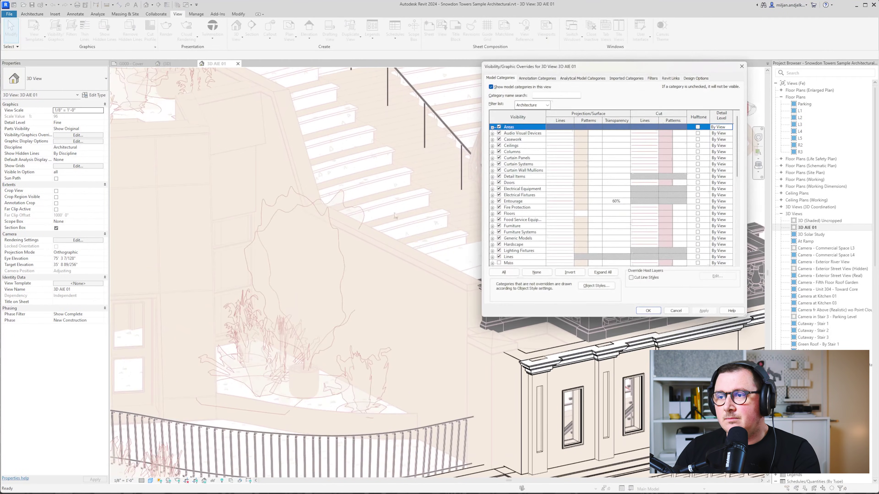
pyautogui.moveTo(560, 69); pyautogui.dragTo(204, 68)
pyautogui.click(297, 76)
pyautogui.click(148, 254)
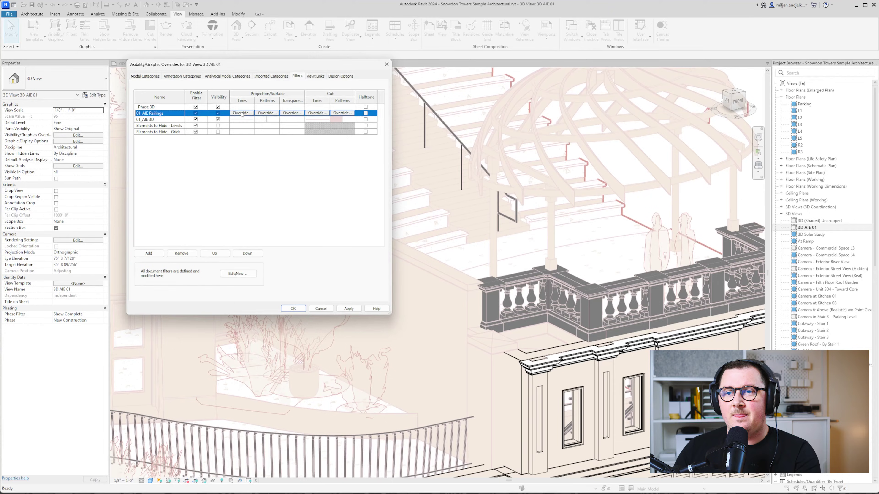
# Step: Override the projection line color of the 01_AIE Railings filter with a custom pink
pyautogui.click(242, 113)
pyautogui.click(299, 177)
pyautogui.click(249, 186)
pyautogui.doubleClick(190, 204)
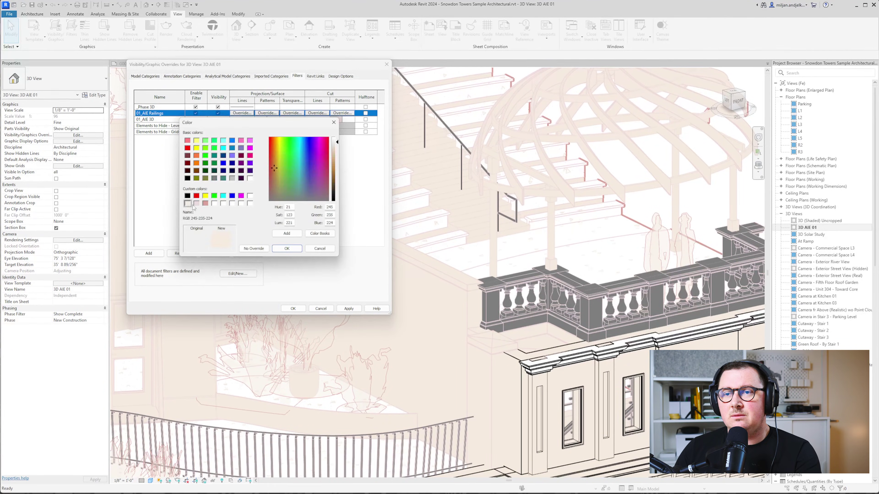
pyautogui.click(255, 190)
pyautogui.doubleClick(202, 205)
pyautogui.click(276, 215)
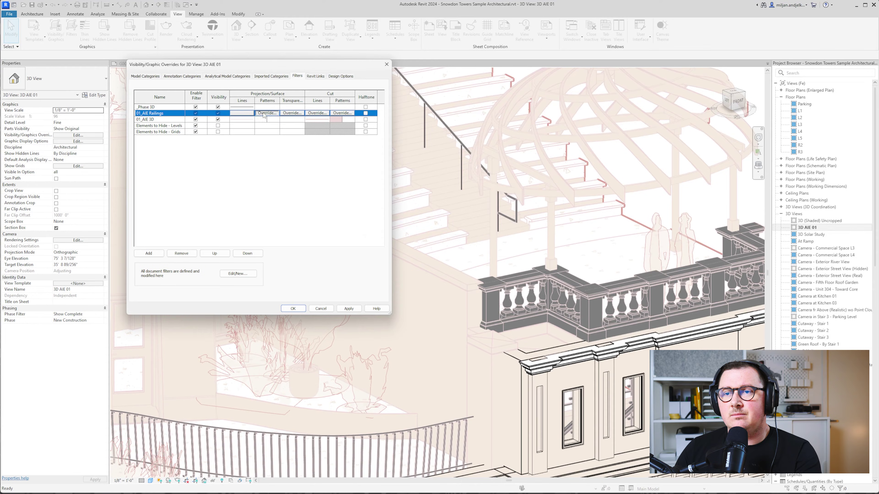
# Step: Give the 01_AIE Railings filter a solid fill surface foreground pattern colored RGB 245-235-224
pyautogui.click(267, 113)
pyautogui.click(434, 148)
pyautogui.click(422, 164)
pyautogui.click(415, 158)
pyautogui.doubleClick(352, 182)
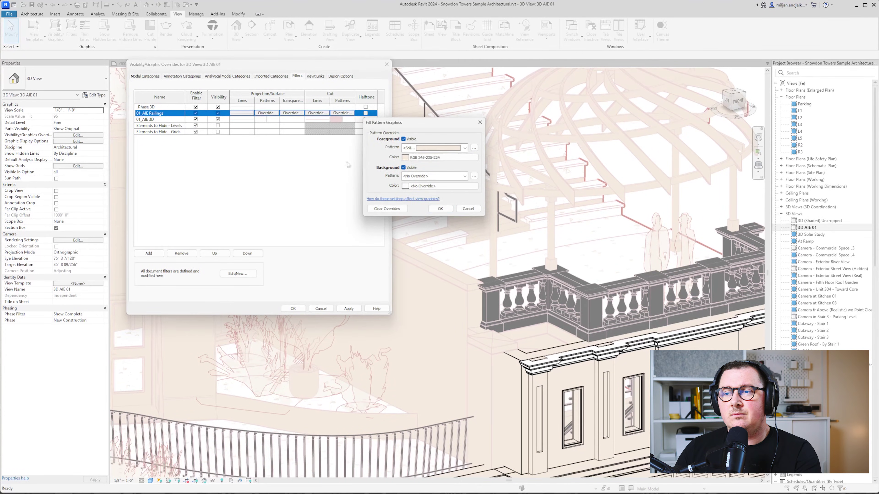
pyautogui.click(437, 209)
# Step: Override the cut line color of the 01_AIE Railings filter with RGB 219-163-154
pyautogui.click(317, 113)
pyautogui.click(260, 188)
pyautogui.click(205, 203)
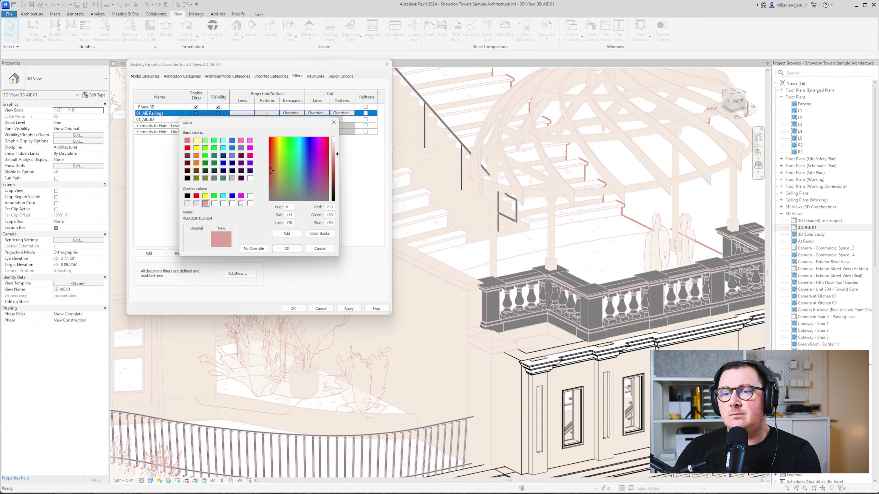
pyautogui.click(287, 248)
# Step: Give the 01_AIE Railings filter a solid fill cut foreground pattern in a custom light pink and apply the overrides to the view
pyautogui.click(342, 113)
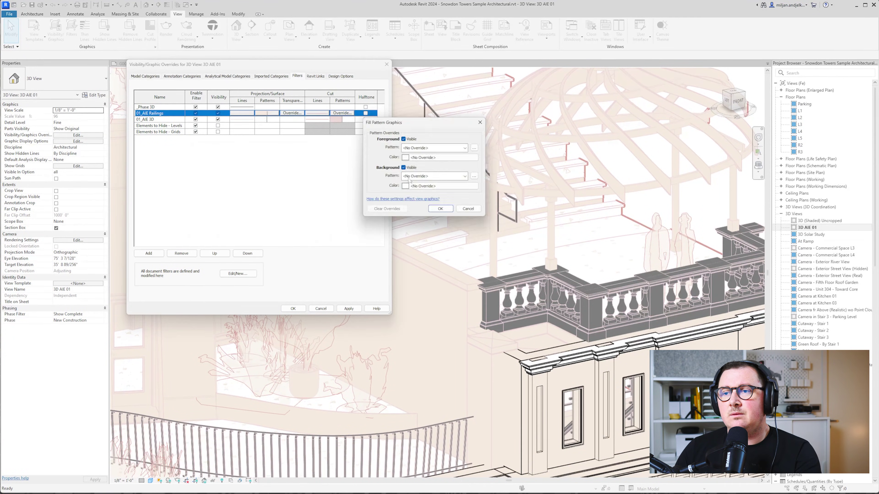
pyautogui.click(411, 149)
pyautogui.click(415, 164)
pyautogui.click(415, 158)
pyautogui.click(368, 184)
pyautogui.click(451, 228)
pyautogui.click(440, 209)
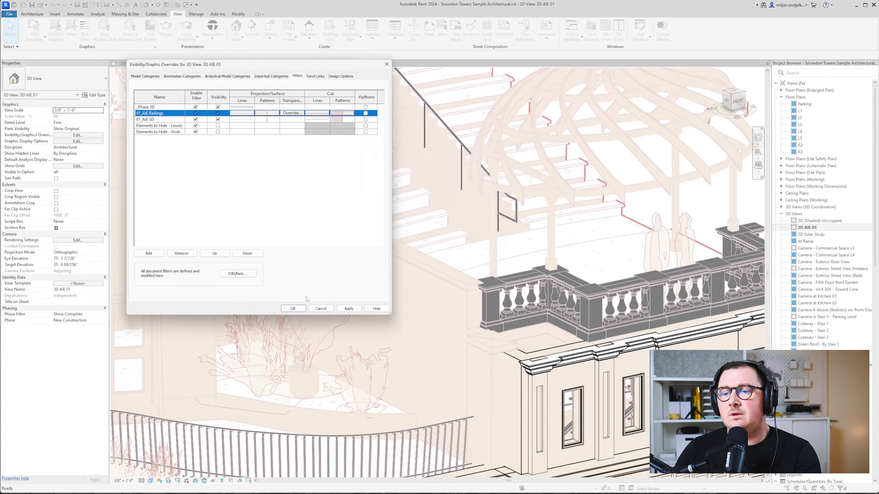
pyautogui.click(296, 308)
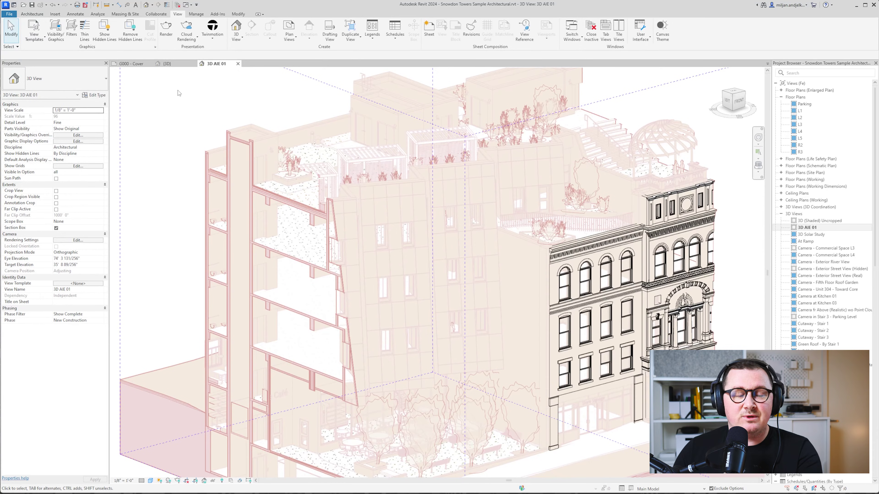
# Step: Orbit to an elevated view showing both the cut section and the front facade, then save the orientation and lock the view
pyautogui.keyDown('shift'); pyautogui.moveTo(207, 178); pyautogui.dragTo(278, 207, button='middle'); pyautogui.keyUp('shift')
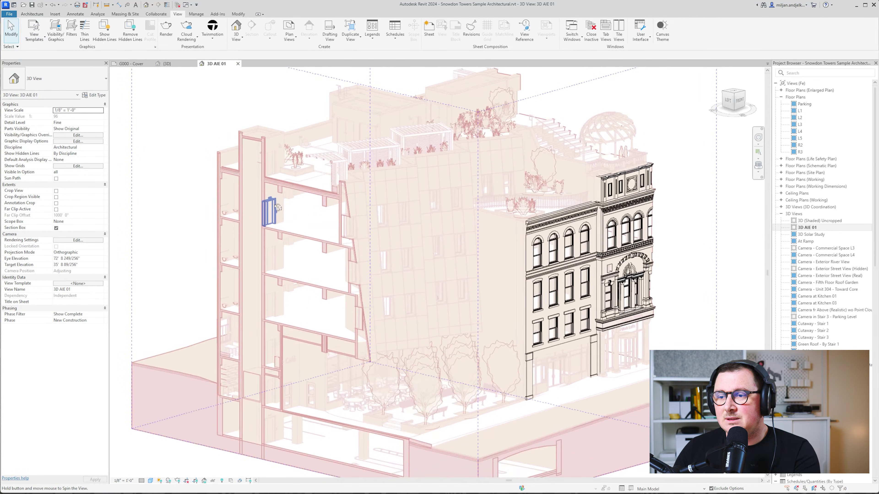
pyautogui.scroll(4, 278, 207)
pyautogui.scroll(-4, 300, 238)
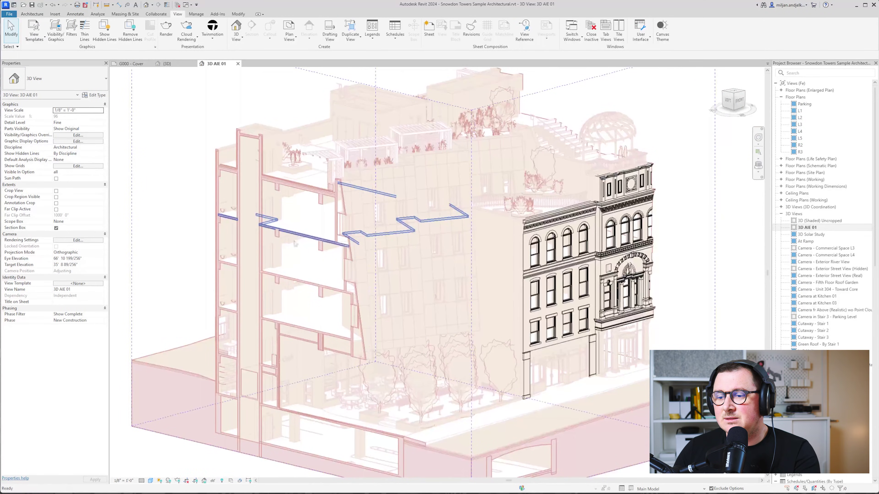
pyautogui.click(204, 481)
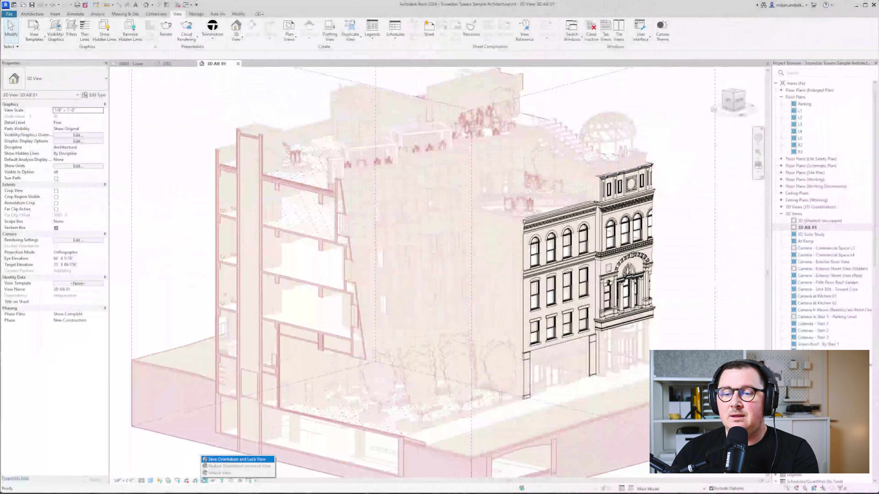
pyautogui.click(212, 461)
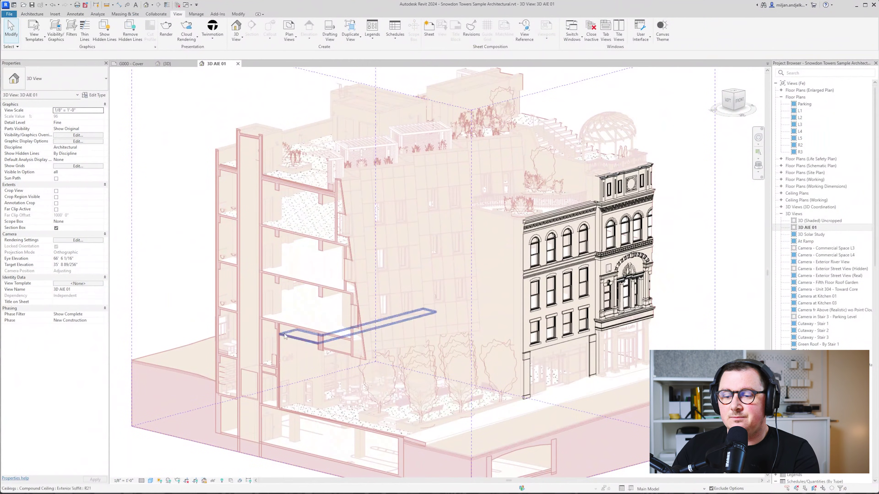
# Step: Turn off all annotation categories in the 3D view
pyautogui.press('v')
pyautogui.press('g')
pyautogui.click(182, 75)
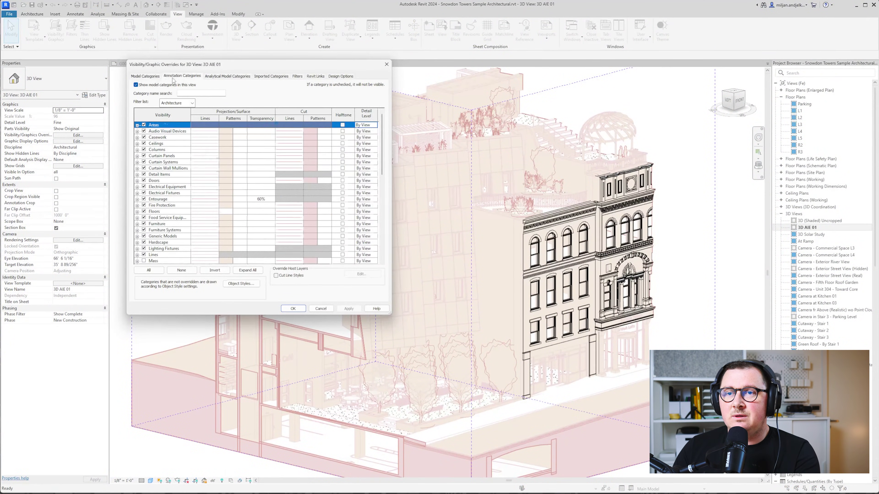
pyautogui.click(156, 85)
pyautogui.click(293, 309)
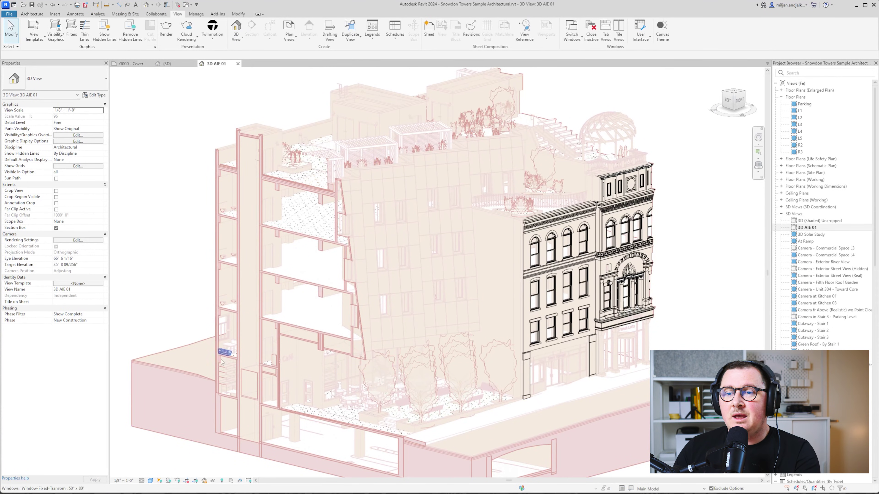
# Step: Turn on shadows and switch the view's sun settings to the Lighting solar study
pyautogui.click(169, 480)
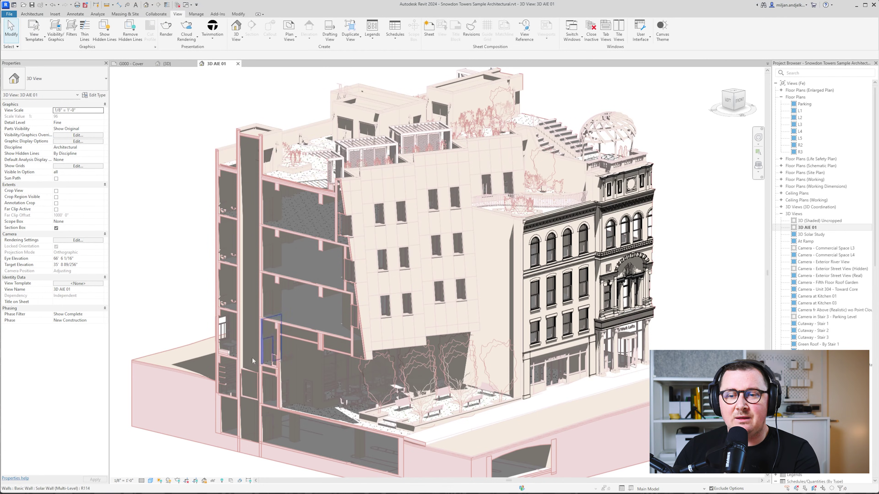
pyautogui.click(160, 482)
pyautogui.click(167, 448)
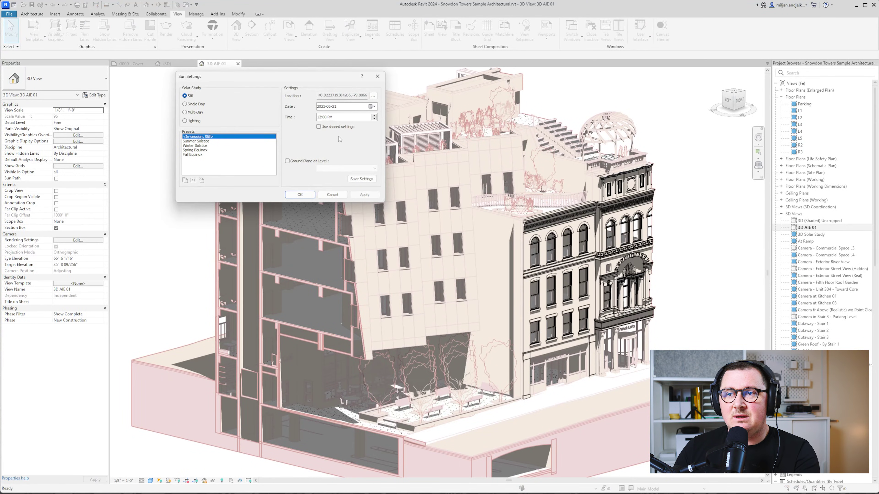
pyautogui.click(184, 121)
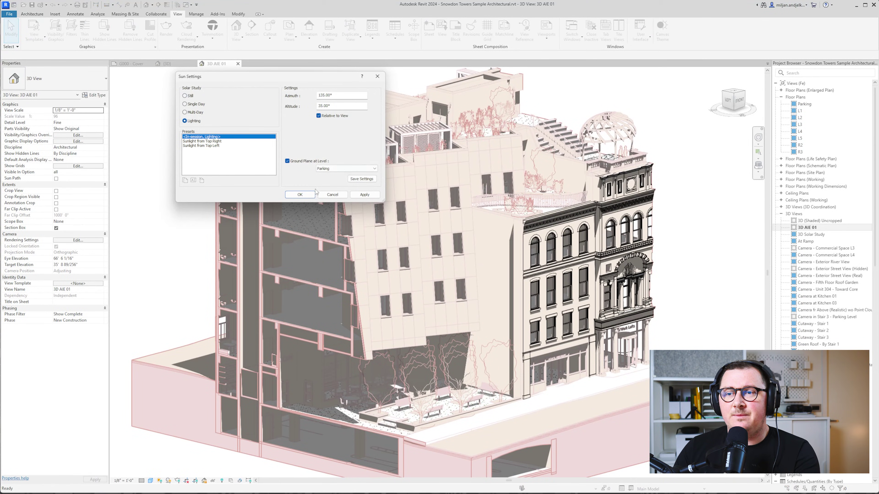
pyautogui.click(366, 195)
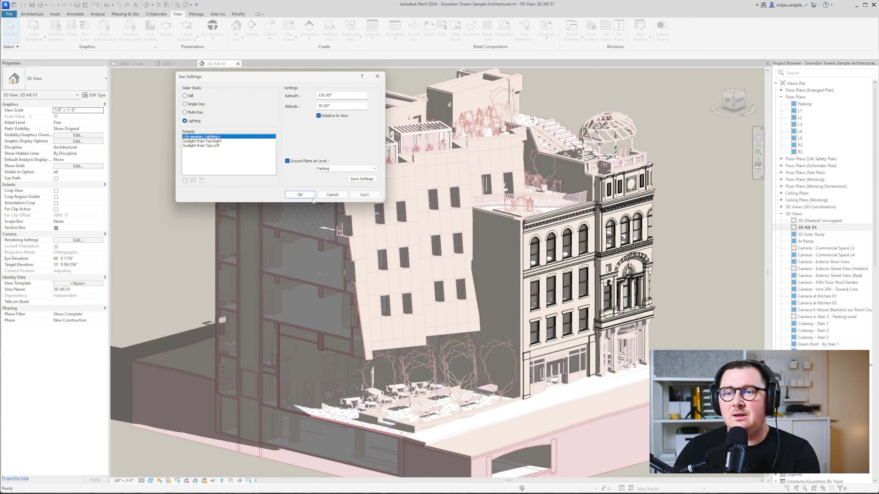
pyautogui.click(304, 196)
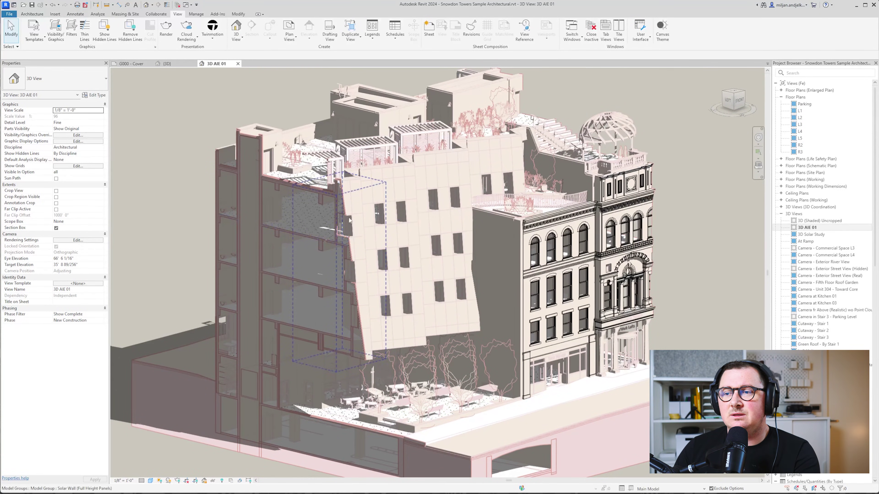
# Step: Set the view's lighting to a sun intensity of 50 and a shadow intensity of 10, and apply it
pyautogui.click(68, 142)
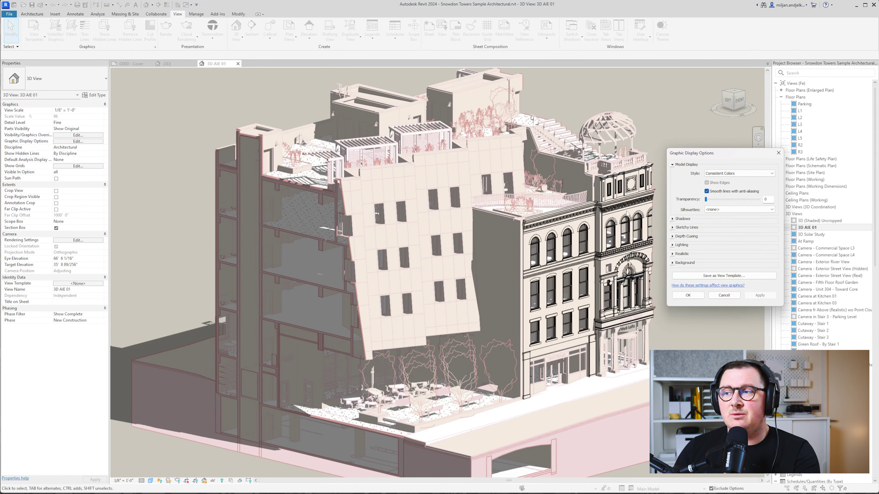
pyautogui.moveTo(687, 156); pyautogui.dragTo(415, 112)
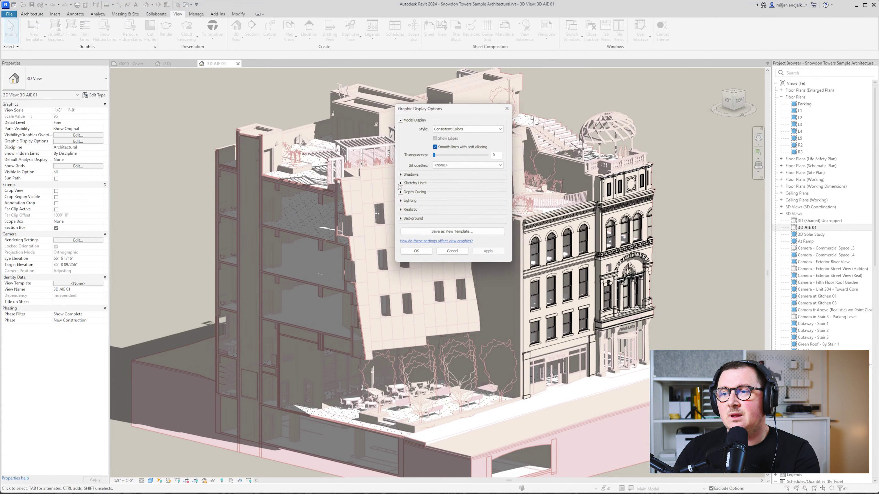
pyautogui.click(402, 175)
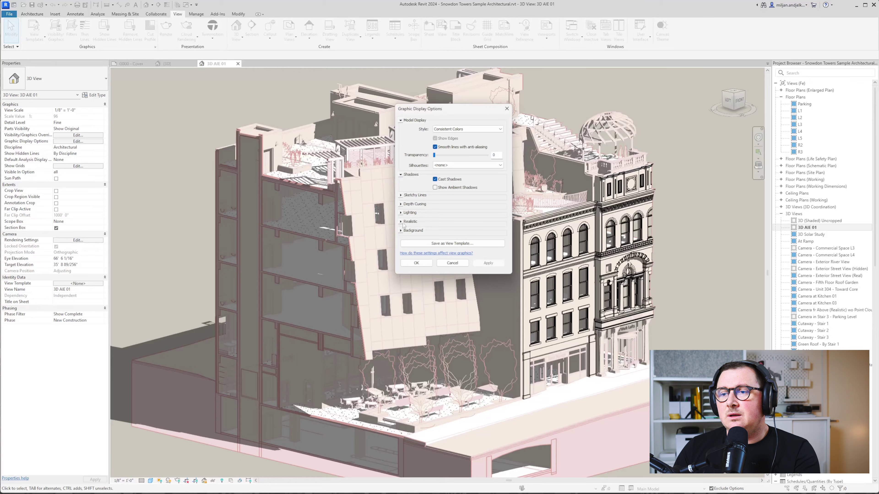
pyautogui.click(402, 213)
pyautogui.doubleClick(499, 273)
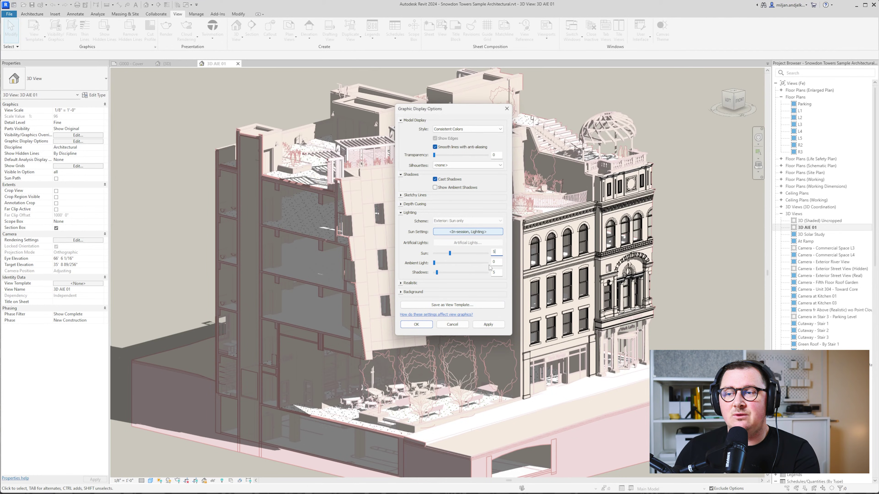
pyautogui.click(496, 324)
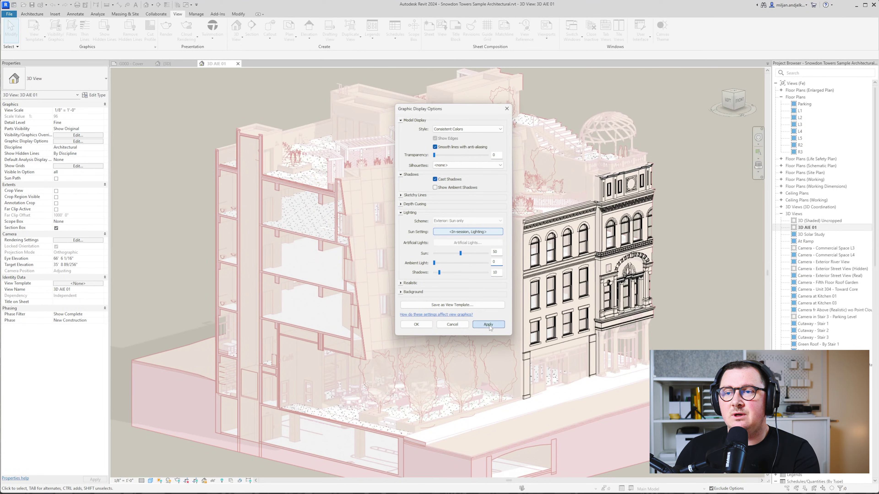
pyautogui.click(488, 326)
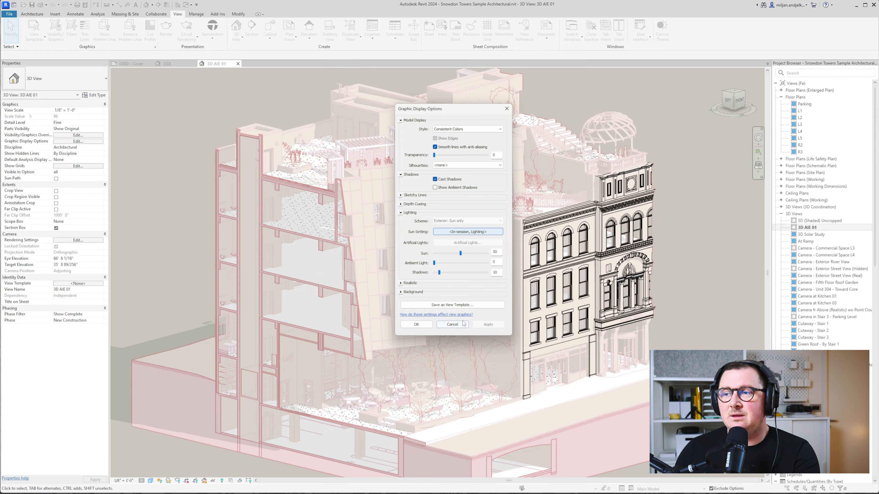
pyautogui.click(422, 326)
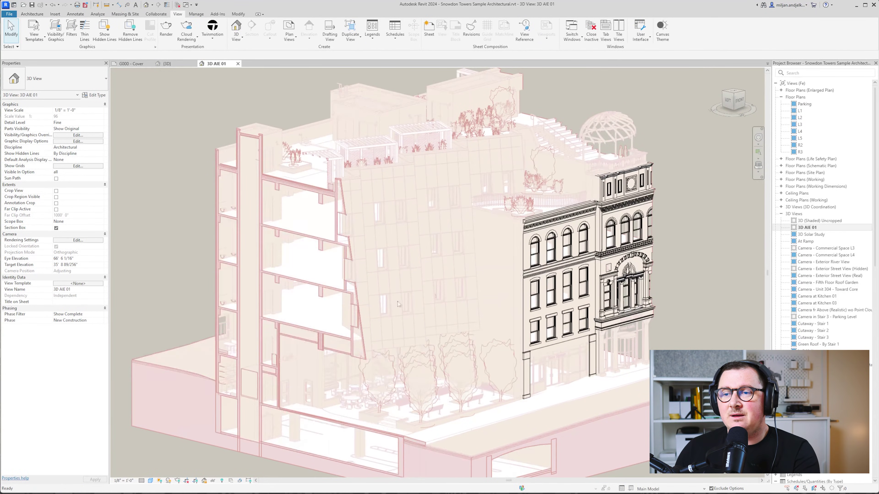
pyautogui.click(373, 216)
pyautogui.scroll(2, 363, 192)
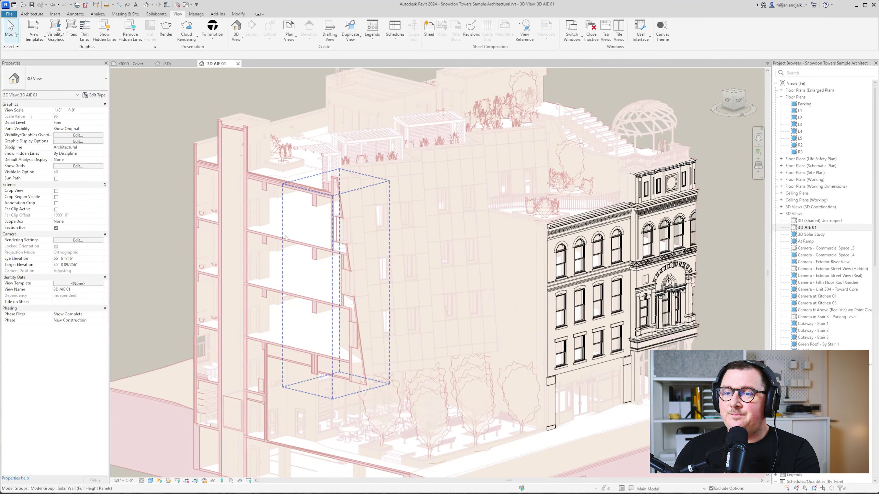
pyautogui.click(657, 85)
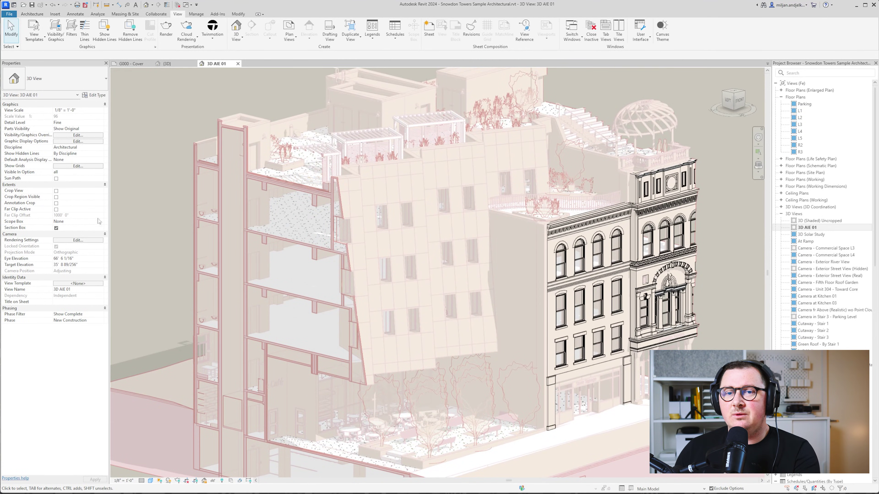
# Step: Set the ground color of the view's Sky background to the custom beige RGB 245-235-224 and apply it
pyautogui.click(78, 141)
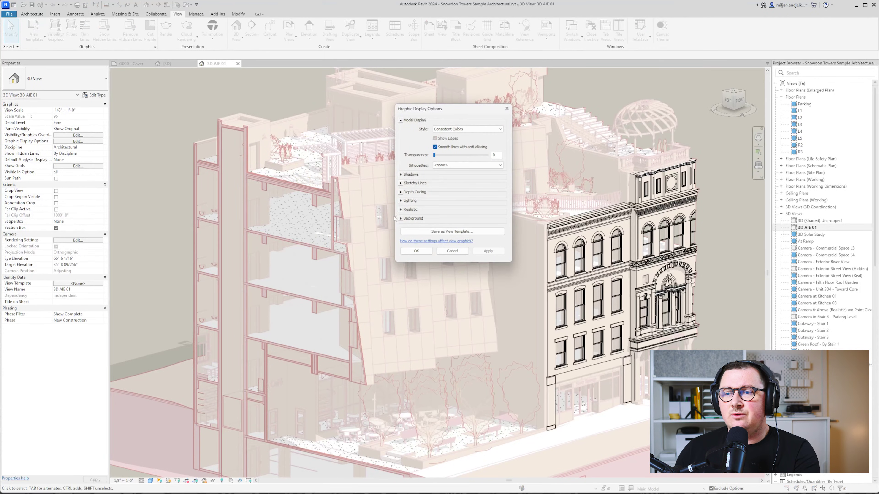
pyautogui.click(403, 219)
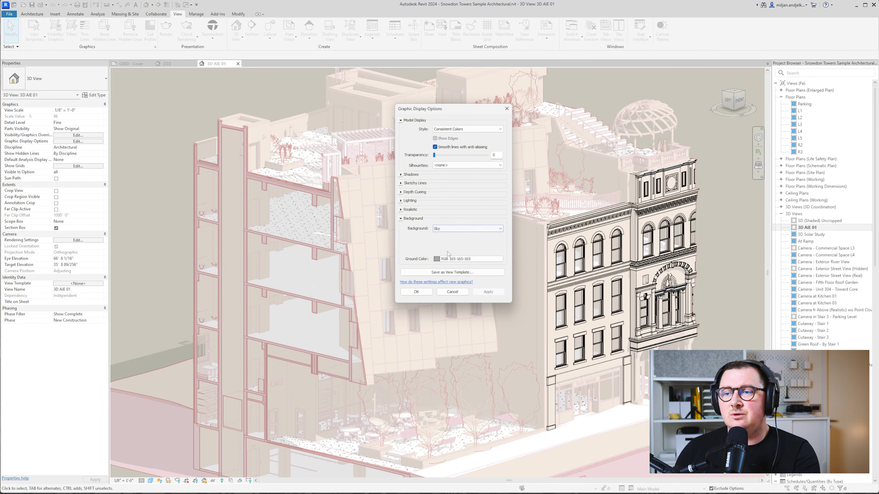
pyautogui.click(452, 260)
pyautogui.click(382, 219)
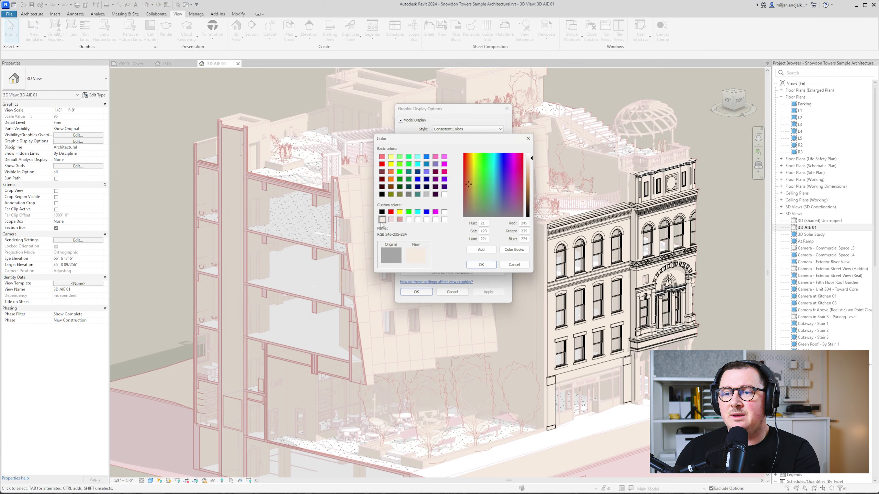
pyautogui.click(481, 264)
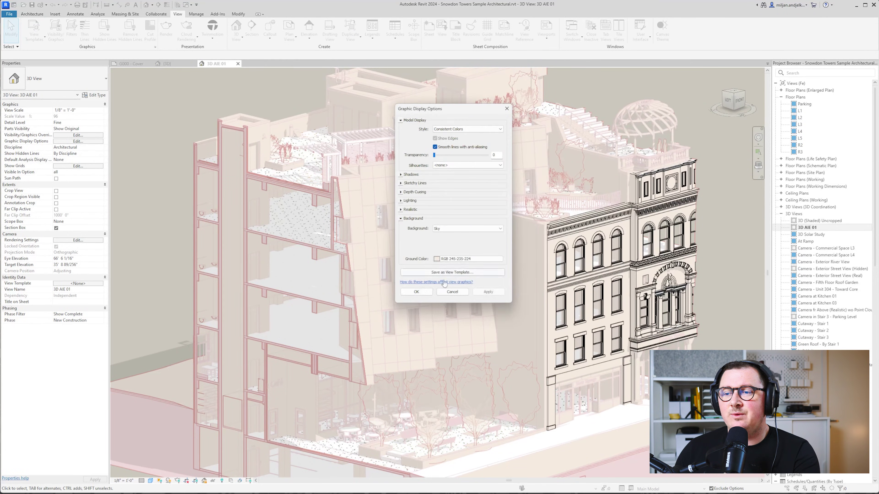
pyautogui.click(417, 292)
pyautogui.keyDown('shift'); pyautogui.moveTo(434, 333); pyautogui.dragTo(348, 254, button='middle'); pyautogui.keyUp('shift')
pyautogui.moveTo(321, 341); pyautogui.dragTo(343, 324, button='middle')
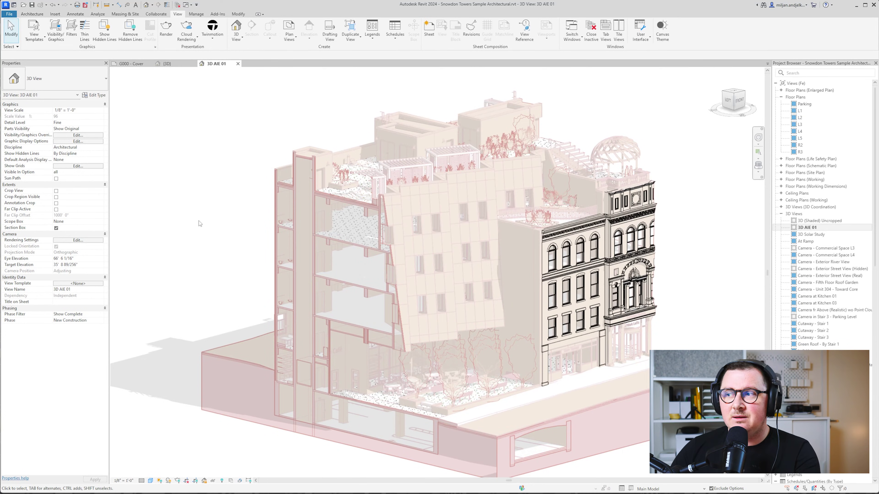
# Step: Duplicate the 3D AIE 01 view and turn the annotation categories on in the copy
pyautogui.rightClick(807, 228)
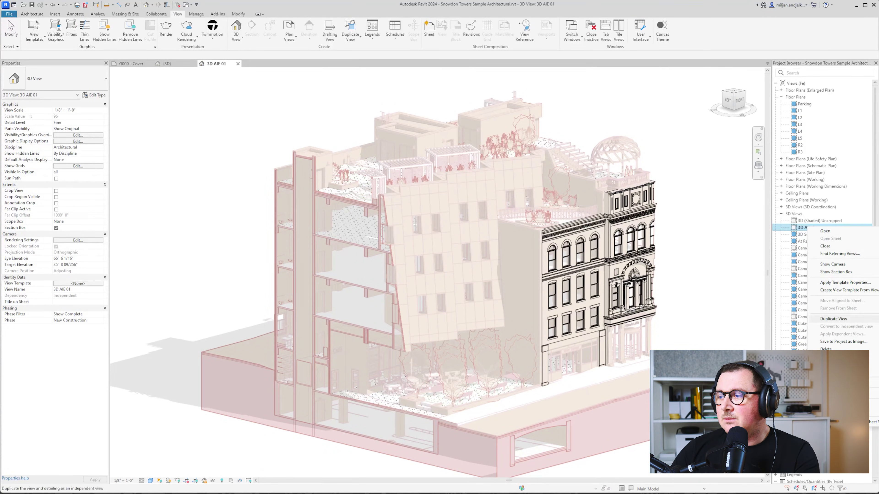
pyautogui.click(833, 319)
pyautogui.press('v')
pyautogui.press('g')
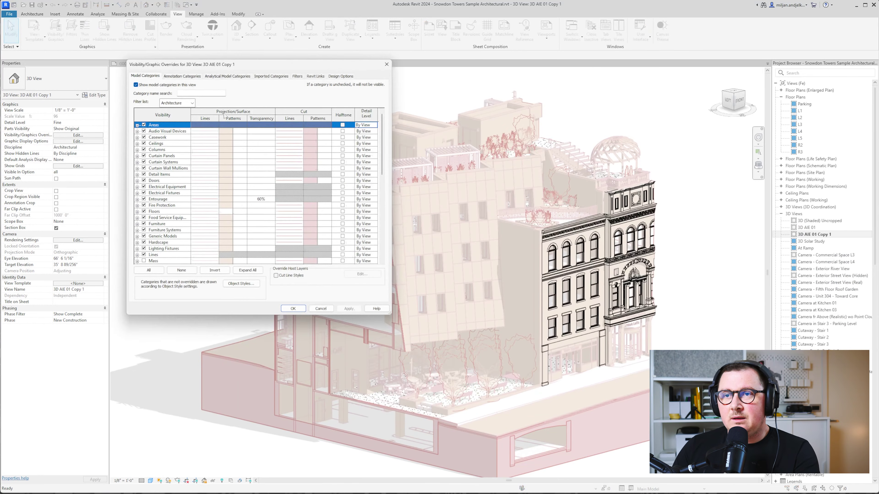
pyautogui.click(182, 76)
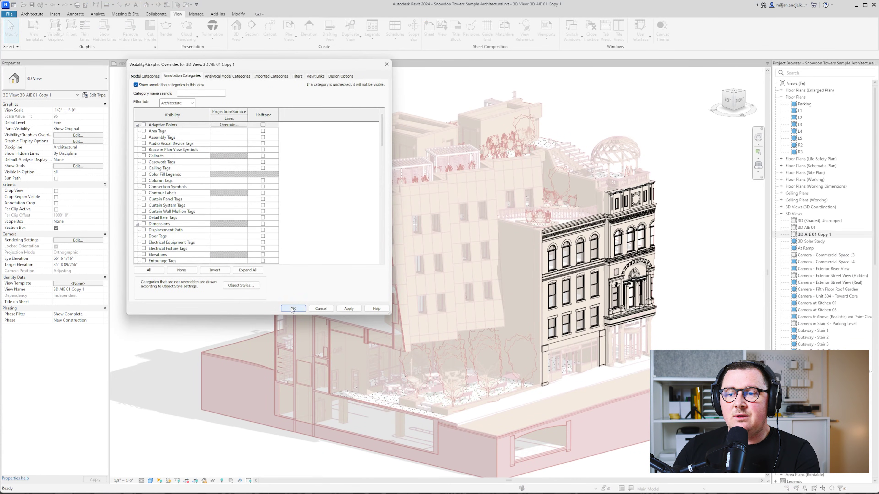
pyautogui.click(292, 309)
# Step: Unlock the copied view and trim its section box vertically to the building's uppermost floor and roof
pyautogui.click(205, 480)
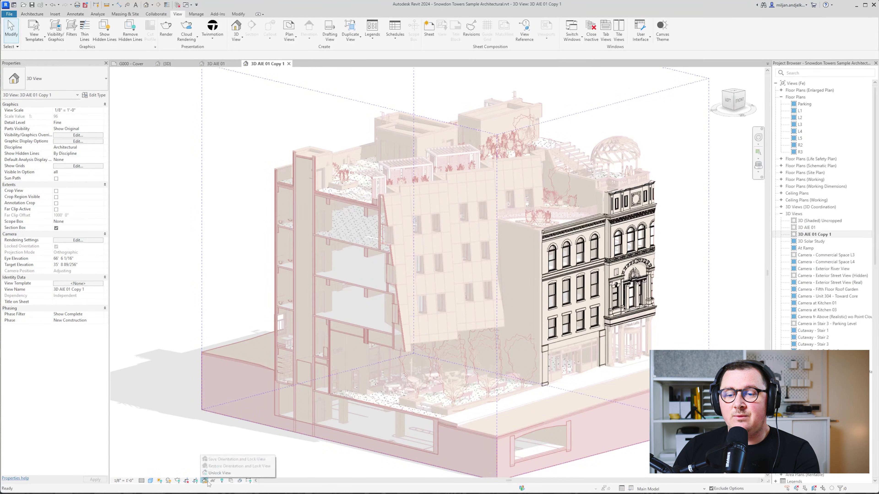
pyautogui.click(225, 475)
pyautogui.keyDown('shift'); pyautogui.moveTo(285, 234); pyautogui.dragTo(372, 208, button='middle'); pyautogui.keyUp('shift')
pyautogui.scroll(-4, 372, 208)
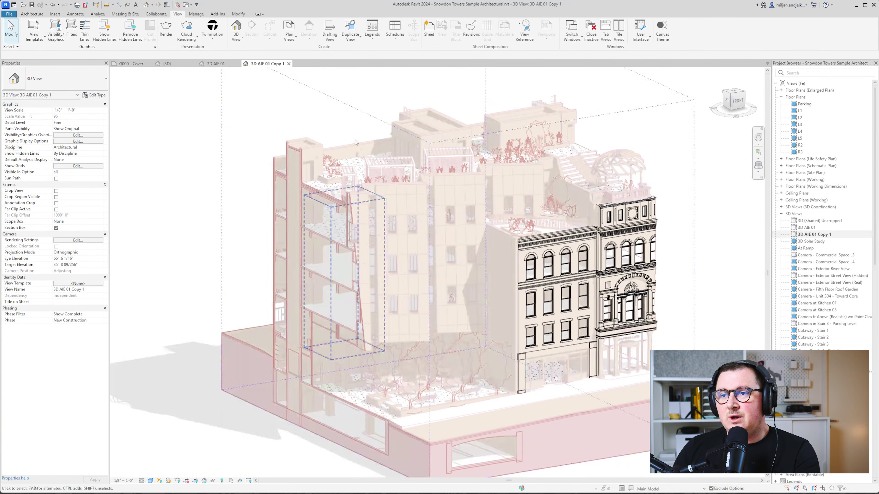
pyautogui.click(438, 110)
pyautogui.moveTo(436, 105); pyautogui.dragTo(434, 138)
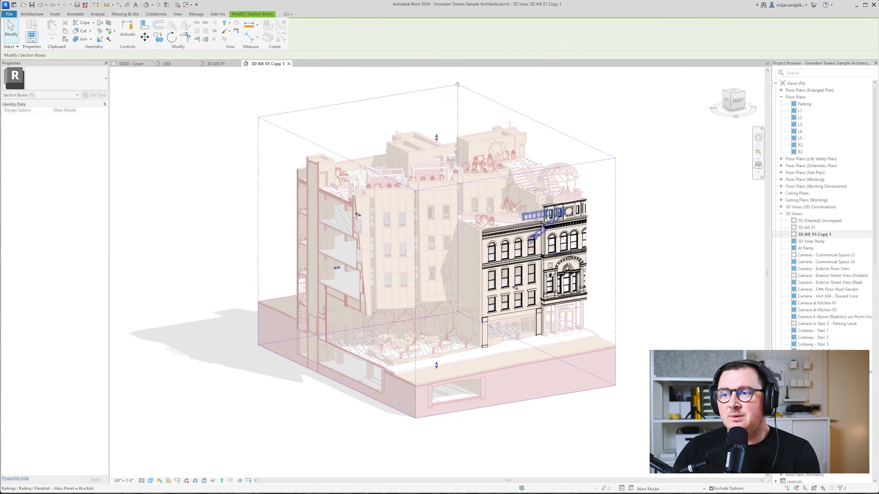
pyautogui.click(736, 100)
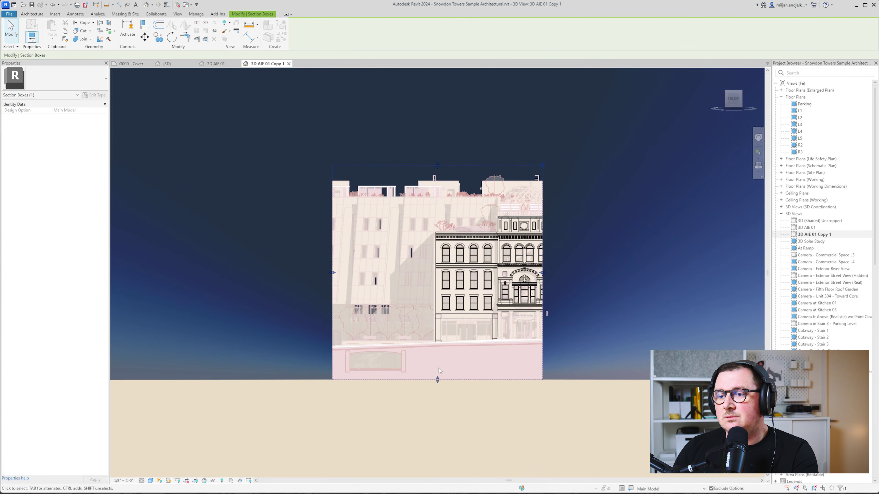
pyautogui.moveTo(437, 380); pyautogui.dragTo(437, 227)
# Step: Pull in the sides of the section box to isolate the sectioned block's rooftop terrace
pyautogui.moveTo(488, 196); pyautogui.dragTo(448, 196)
pyautogui.keyDown('shift'); pyautogui.moveTo(347, 215); pyautogui.dragTo(521, 219, button='middle'); pyautogui.keyUp('shift')
pyautogui.moveTo(523, 219); pyautogui.dragTo(458, 208)
pyautogui.moveTo(221, 173); pyautogui.dragTo(277, 182)
pyautogui.keyDown('shift'); pyautogui.moveTo(438, 189); pyautogui.dragTo(337, 179, button='middle'); pyautogui.keyUp('shift')
pyautogui.click(339, 231)
# Step: Trim one side of the rooftop section box further, then save the elevated orientation and lock the view
pyautogui.scroll(3, 342, 216)
pyautogui.moveTo(343, 216); pyautogui.dragTo(364, 288, button='middle')
pyautogui.scroll(1, 344, 254)
pyautogui.click(312, 168)
pyautogui.click(592, 122)
pyautogui.moveTo(607, 220); pyautogui.dragTo(579, 225)
pyautogui.click(333, 136)
pyautogui.keyDown('shift'); pyautogui.moveTo(354, 163); pyautogui.dragTo(370, 189, button='middle'); pyautogui.keyUp('shift')
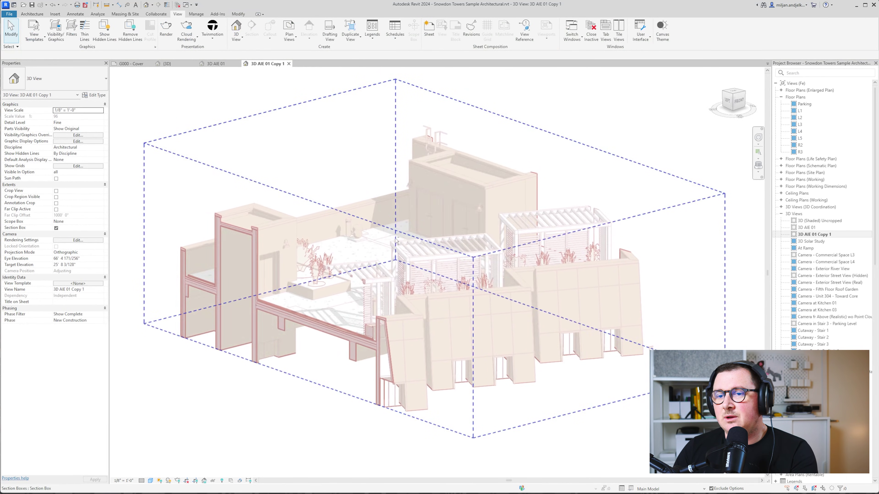
pyautogui.click(204, 481)
pyautogui.click(211, 460)
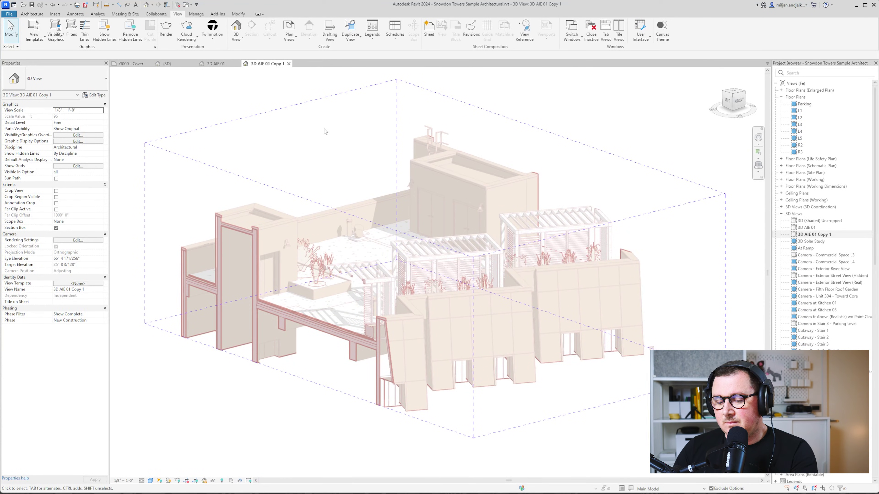
# Step: Turn off all annotation categories in the rooftop view to hide the section box
pyautogui.press('v')
pyautogui.press('v')
pyautogui.click(169, 77)
pyautogui.click(136, 84)
pyautogui.click(296, 308)
pyautogui.click(253, 427)
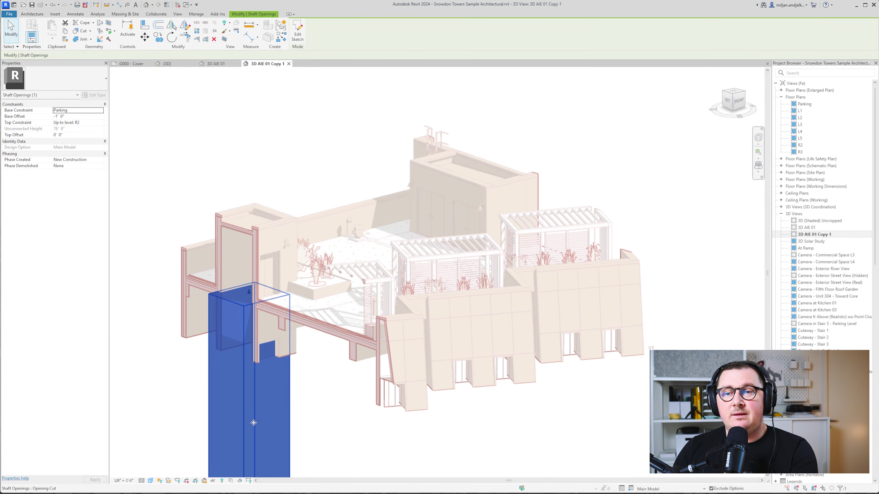
pyautogui.click(306, 430)
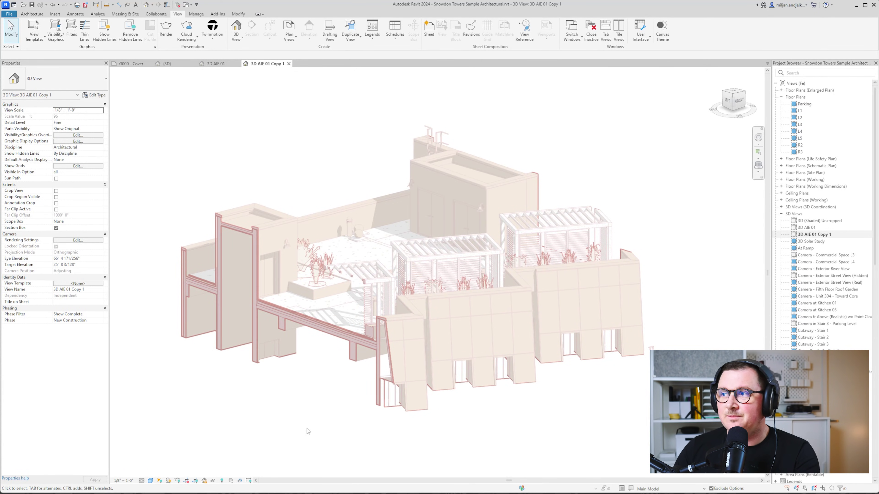
# Step: Duplicate the 3D AIE 01 Copy 1 view and unlock the new copy
pyautogui.rightClick(824, 235)
pyautogui.click(848, 329)
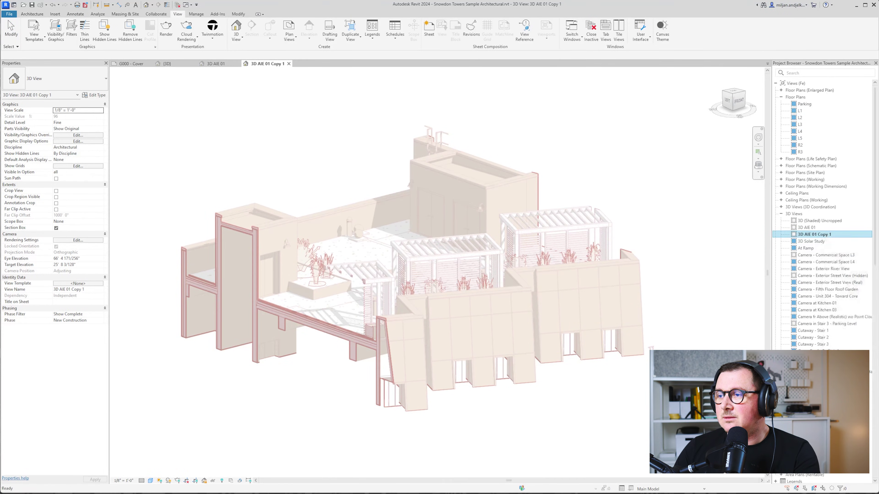
pyautogui.click(205, 480)
pyautogui.click(218, 473)
# Step: Turn on the annotation categories in the new copy to show its section box
pyautogui.press('v')
pyautogui.press('v')
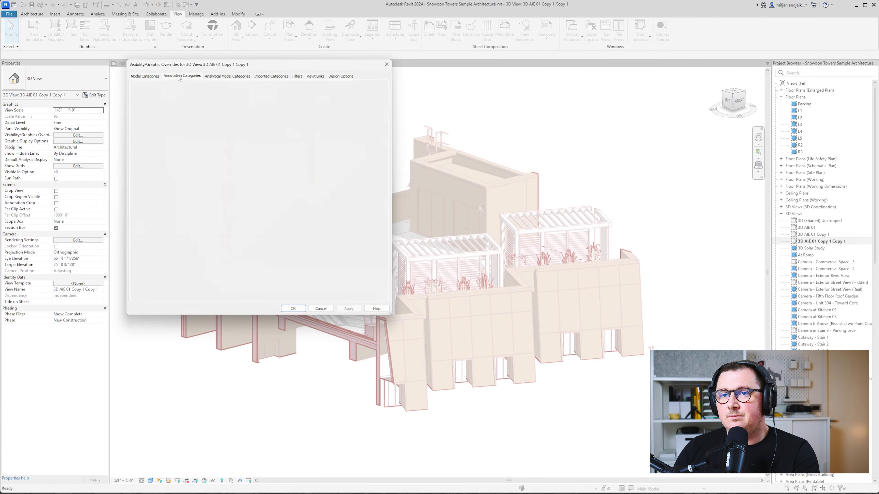
pyautogui.click(288, 310)
# Step: From the Left orientation, extend the section box's bottom down past the building's base
pyautogui.click(726, 101)
pyautogui.moveTo(593, 336); pyautogui.dragTo(458, 205, button='middle')
pyautogui.click(458, 204)
pyautogui.moveTo(440, 205); pyautogui.dragTo(442, 471)
pyautogui.moveTo(445, 471); pyautogui.dragTo(451, 423, button='middle')
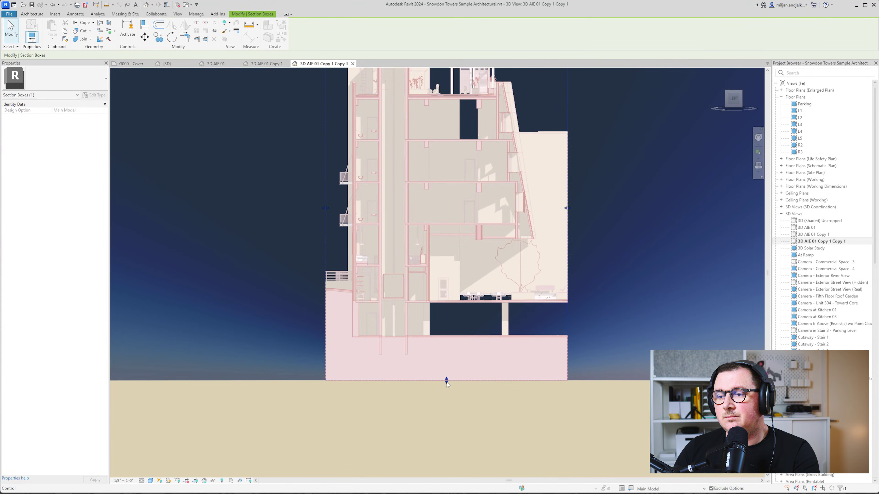
# Step: Raise the section box's bottom to just beneath the parking slab and return to the Left orientation
pyautogui.moveTo(448, 423); pyautogui.dragTo(452, 365)
pyautogui.keyDown('shift'); pyautogui.moveTo(453, 367); pyautogui.dragTo(460, 428, button='middle'); pyautogui.keyUp('shift')
pyautogui.moveTo(446, 425); pyautogui.dragTo(446, 344)
pyautogui.click(731, 100)
pyautogui.click(731, 100)
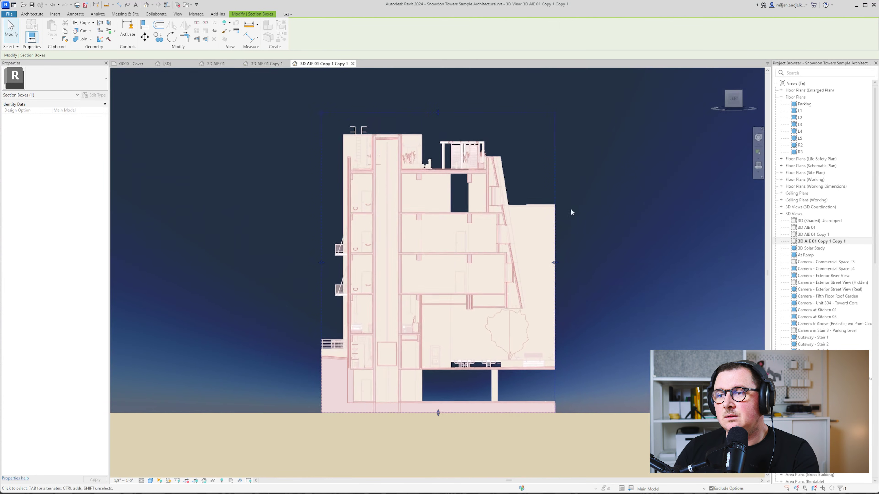
pyautogui.click(275, 263)
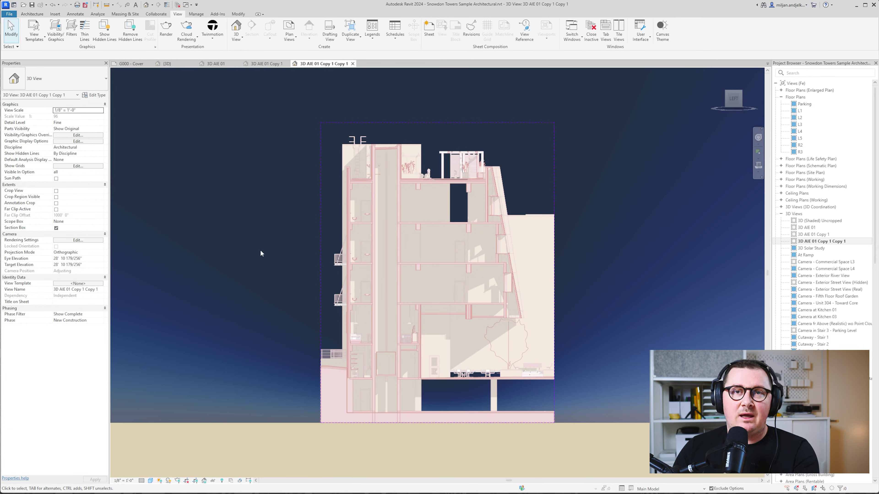
# Step: Change the view's background to Gradient with the custom beige RGB 245-235-224 as sky color, and apply it
pyautogui.click(72, 142)
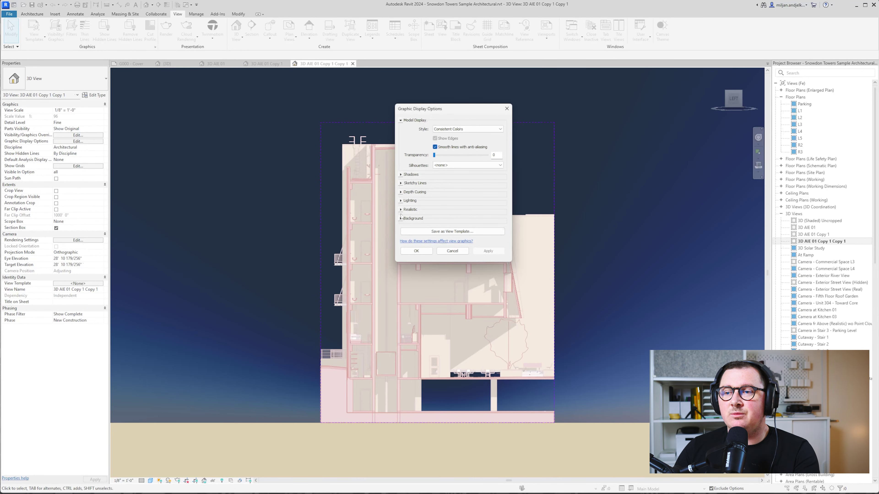
pyautogui.click(400, 218)
pyautogui.click(440, 229)
pyautogui.click(442, 240)
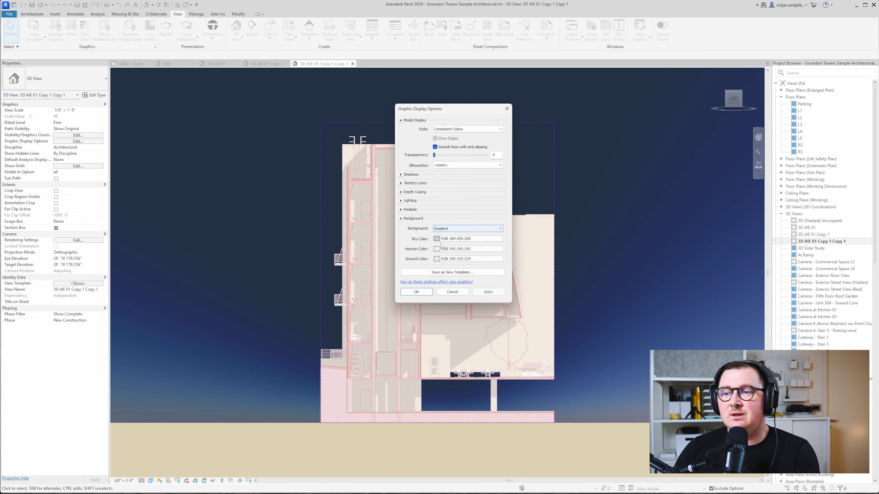
pyautogui.click(453, 240)
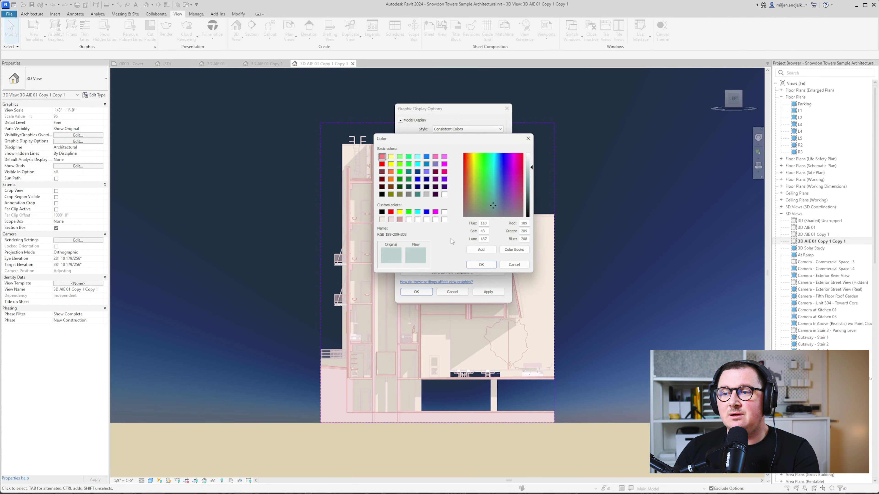
pyautogui.click(382, 220)
pyautogui.click(481, 264)
pyautogui.click(415, 292)
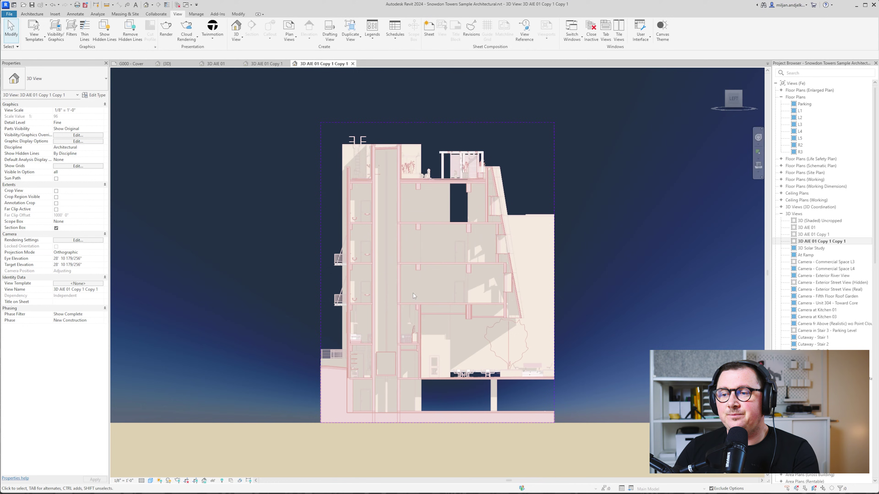
pyautogui.scroll(-2, 267, 246)
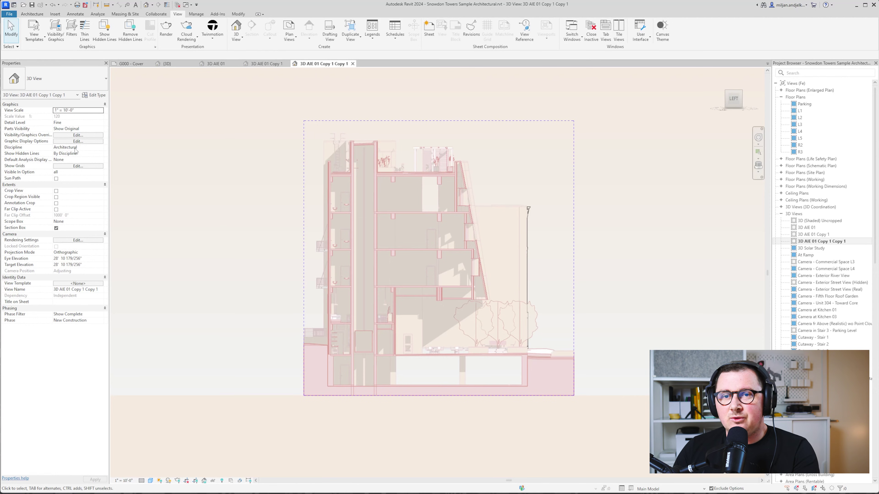
# Step: Set the gradient background's sky color to white and apply the view's graphic display changes
pyautogui.click(78, 141)
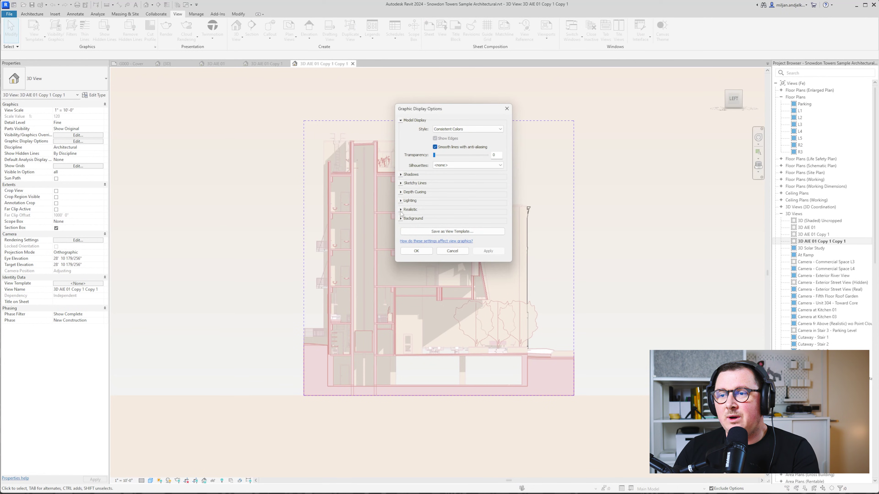
pyautogui.click(401, 210)
pyautogui.click(401, 210)
pyautogui.click(401, 218)
pyautogui.click(441, 243)
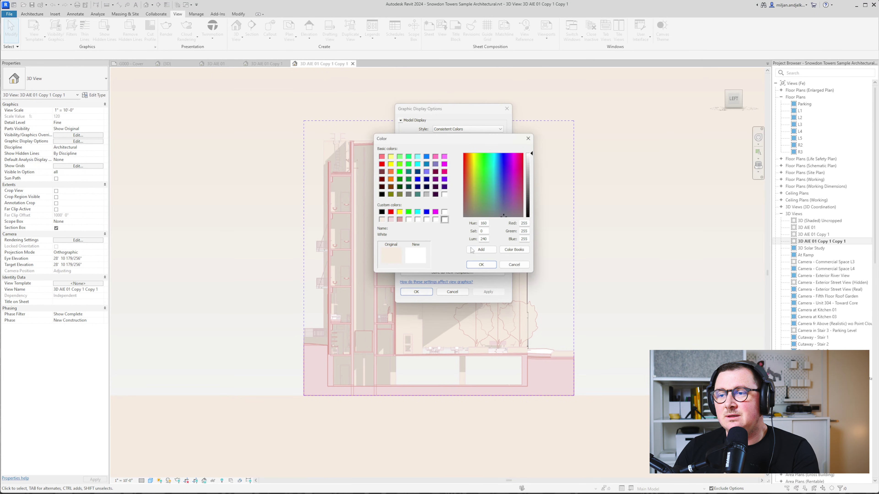
pyautogui.click(480, 265)
pyautogui.click(488, 292)
pyautogui.click(416, 292)
# Step: Switch the Left-oriented view to Perspective and frame the ground-floor seating area and trees up close
pyautogui.scroll(-2, 265, 289)
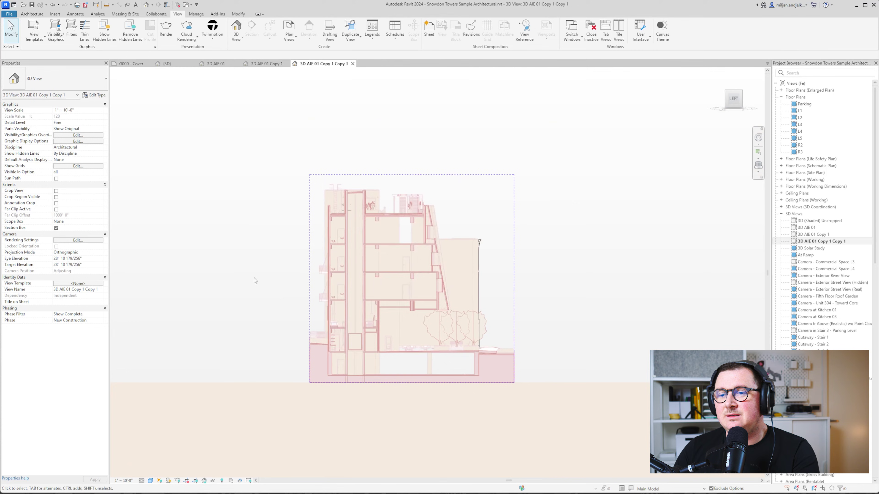
pyautogui.scroll(3, 381, 313)
pyautogui.scroll(-1, 398, 315)
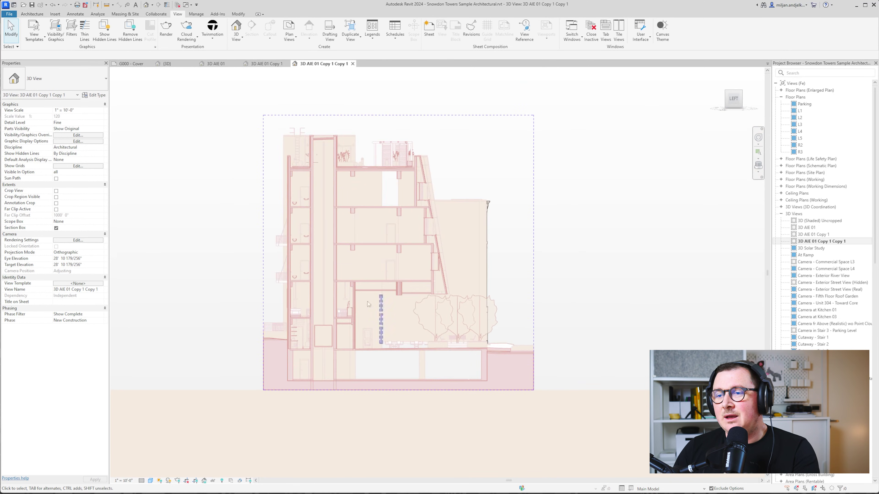
pyautogui.scroll(4, 398, 315)
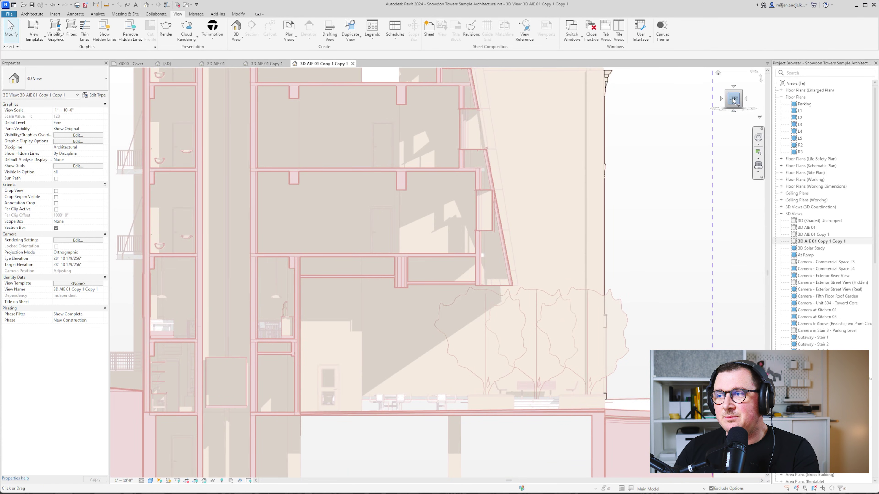
pyautogui.rightClick(734, 100)
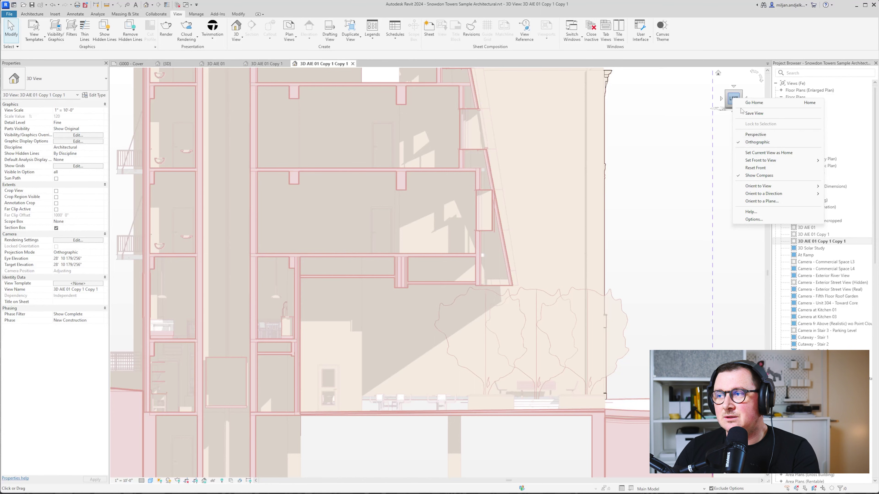
pyautogui.click(755, 135)
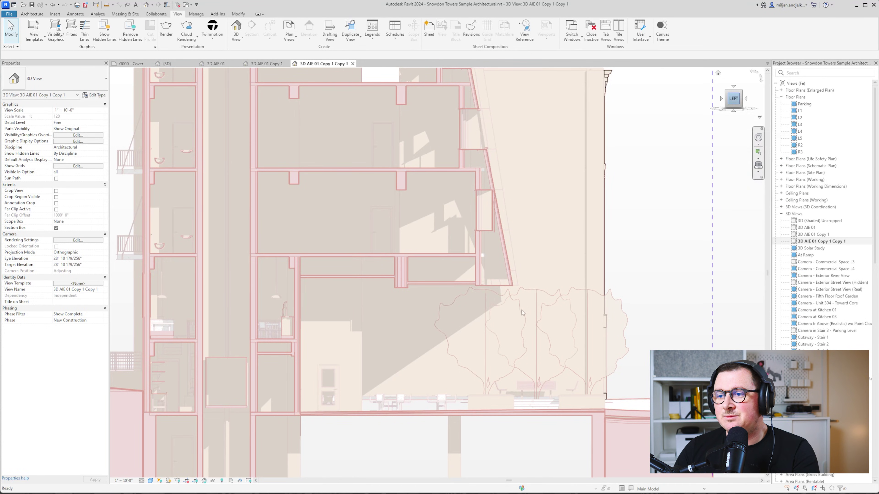
pyautogui.scroll(5, 419, 378)
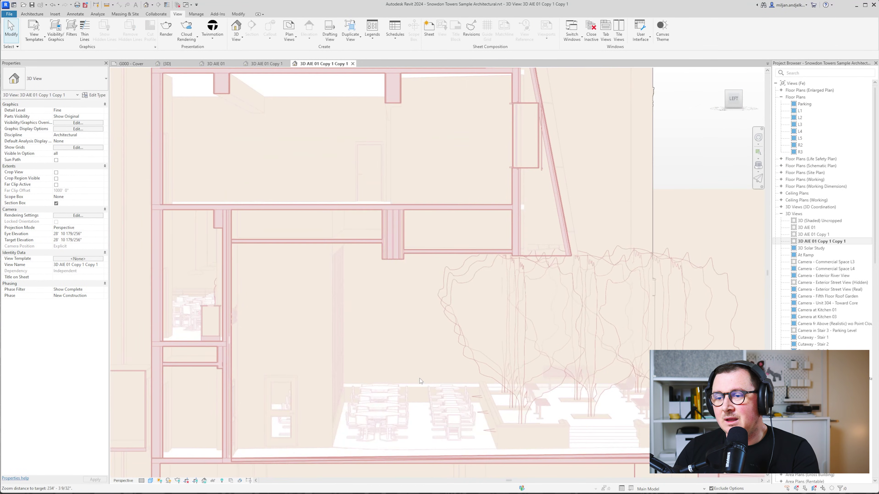
pyautogui.scroll(5, 364, 348)
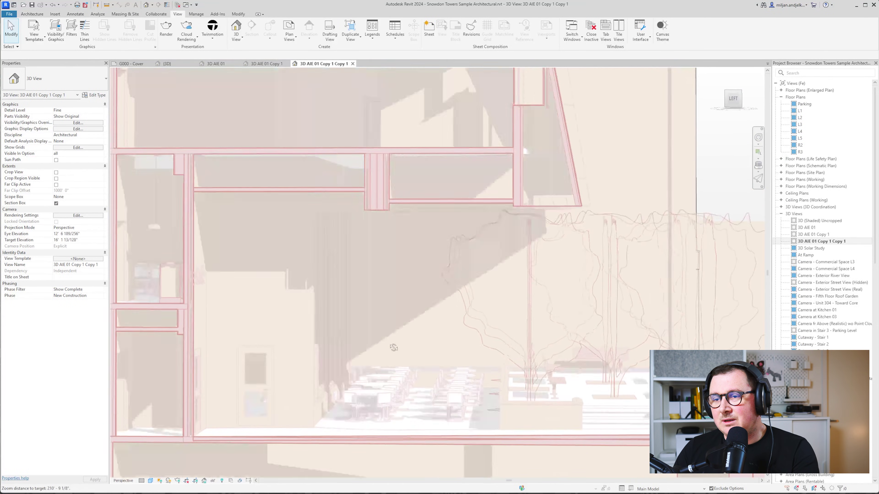
pyautogui.scroll(2, 391, 344)
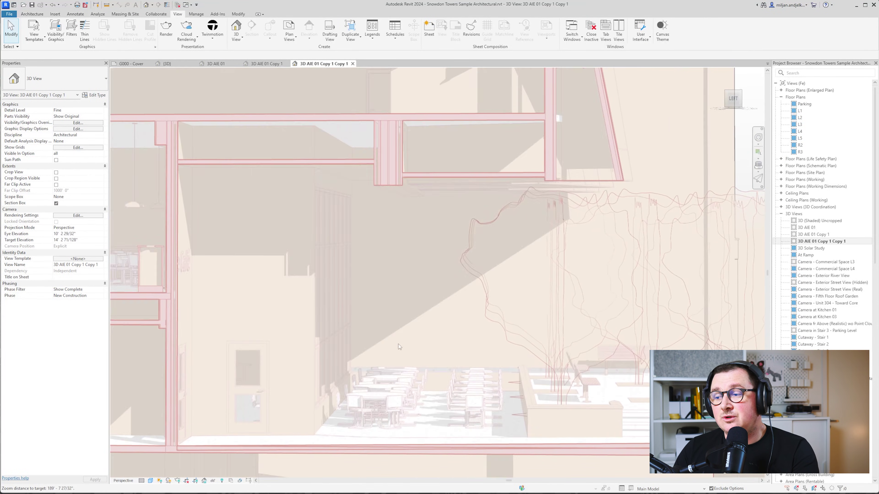
pyautogui.scroll(1, 394, 343)
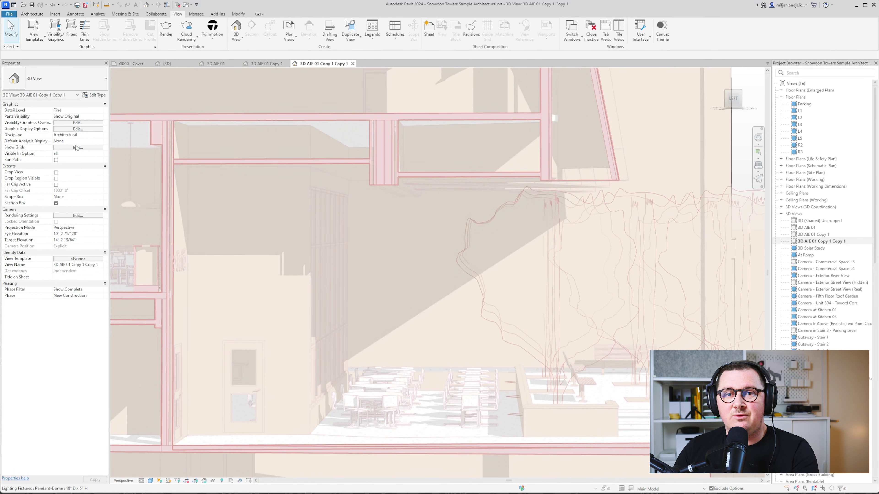
# Step: Enable sketchy lines for the perspective view with Jitter 2 and Extension 4
pyautogui.click(71, 130)
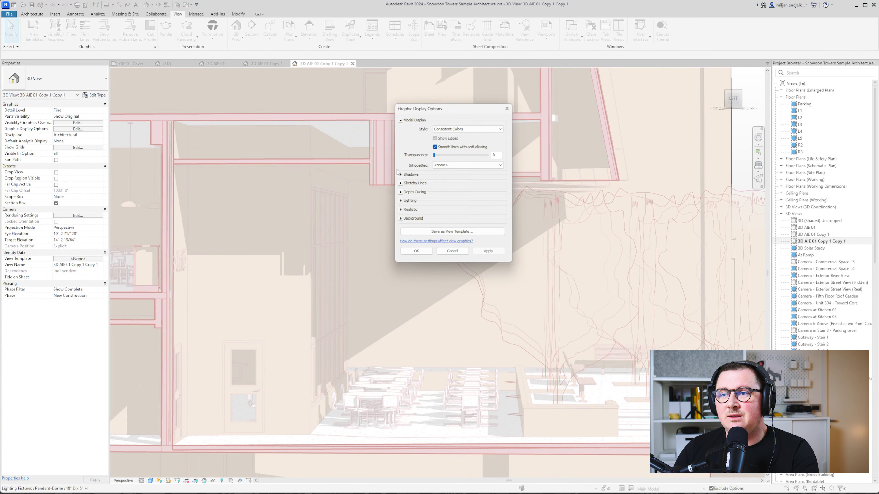
pyautogui.click(400, 183)
pyautogui.click(435, 191)
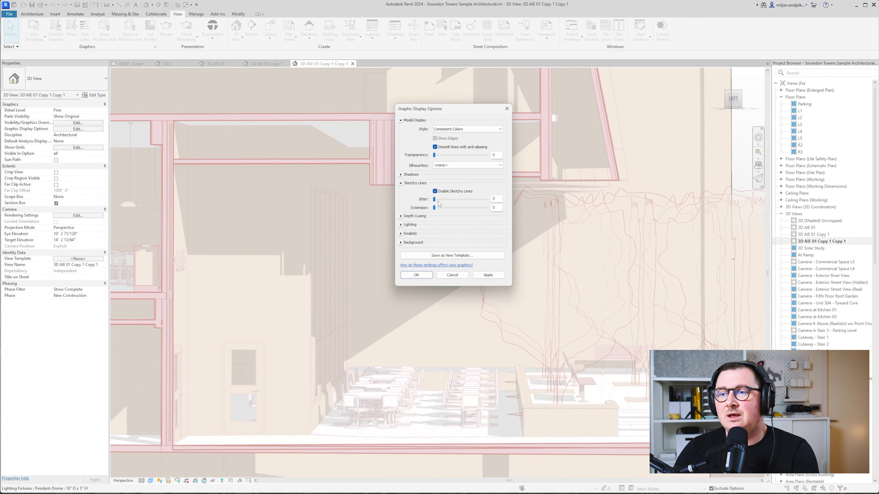
pyautogui.moveTo(438, 208); pyautogui.dragTo(456, 207)
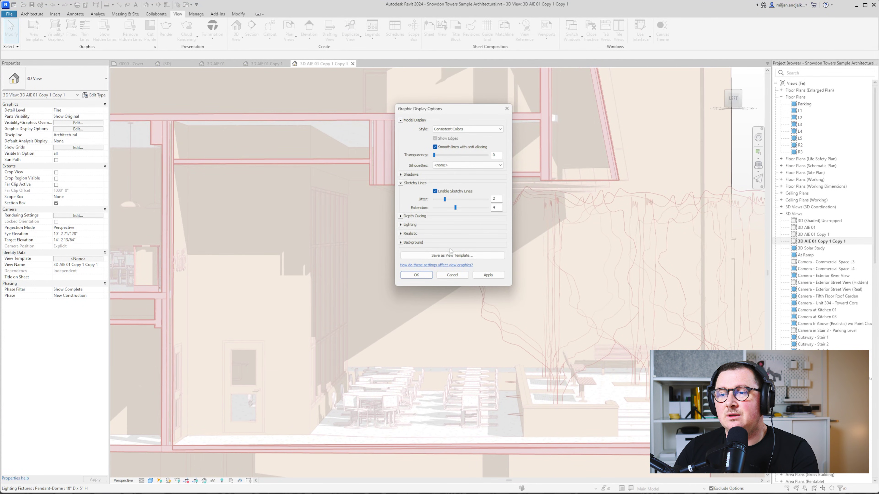